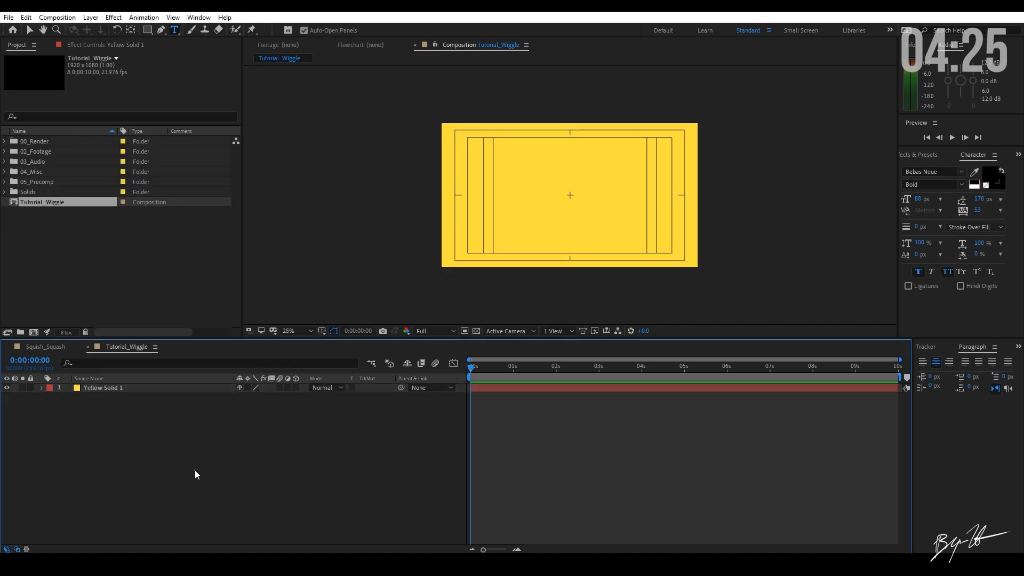
Create a new shape layer in the Tutorial_Wiggle composition and add an ellipse path to its contents.
mouse_move(256, 353)
click(384, 426)
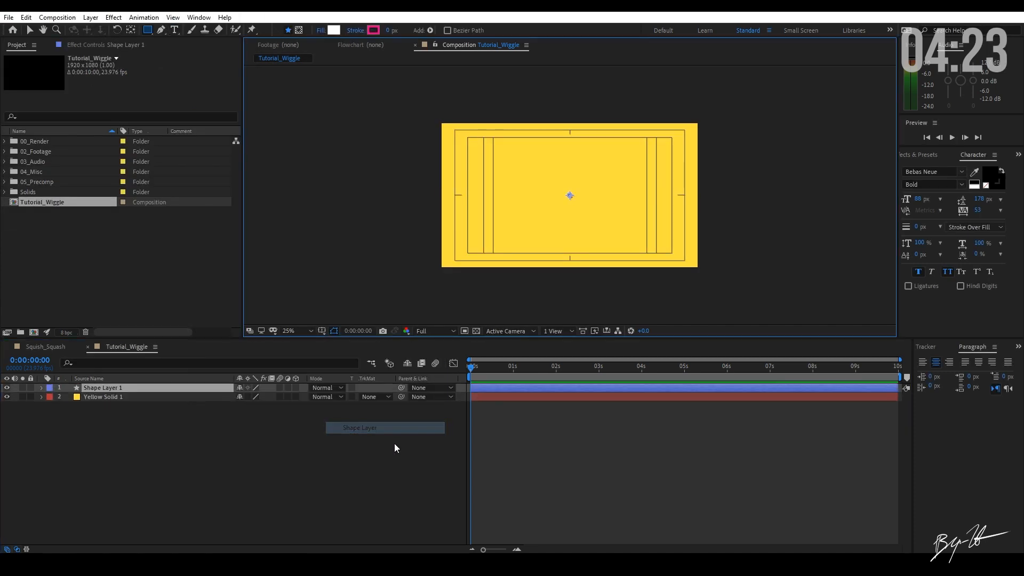
click(301, 397)
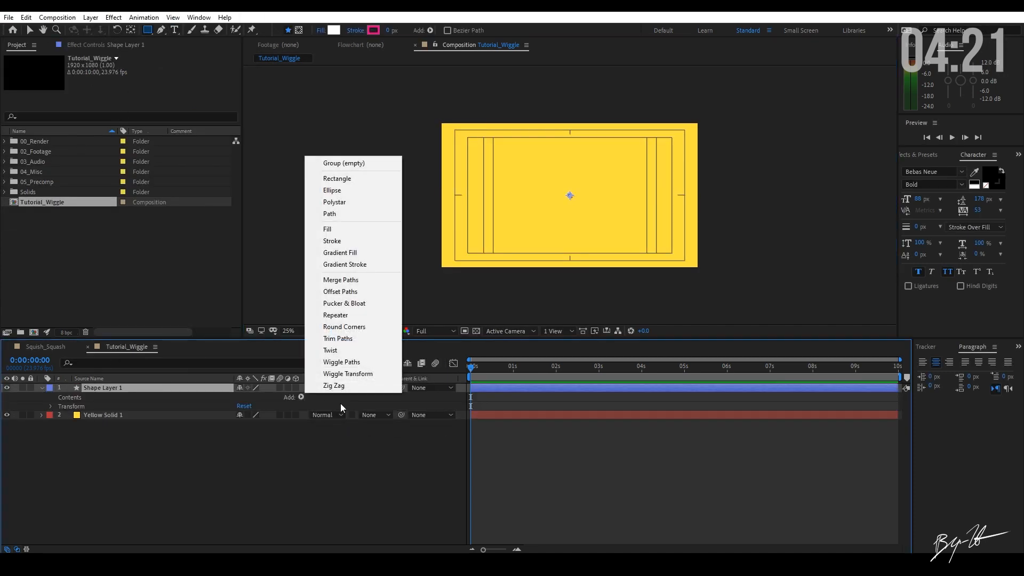
click(331, 190)
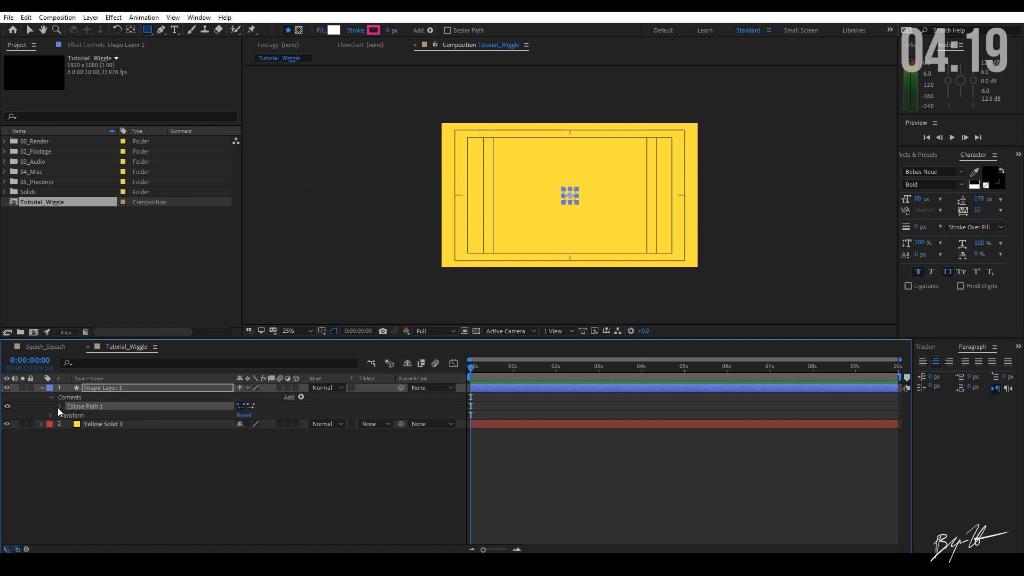
Add a fill to the shape layer's ellipse and set its color to black, 000000.
click(301, 397)
click(327, 229)
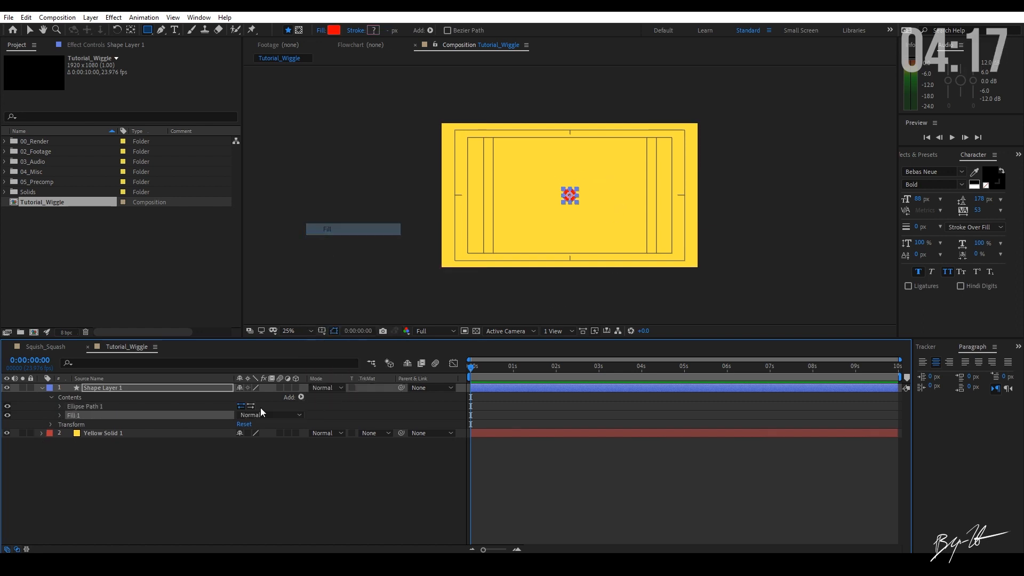
click(60, 415)
click(242, 442)
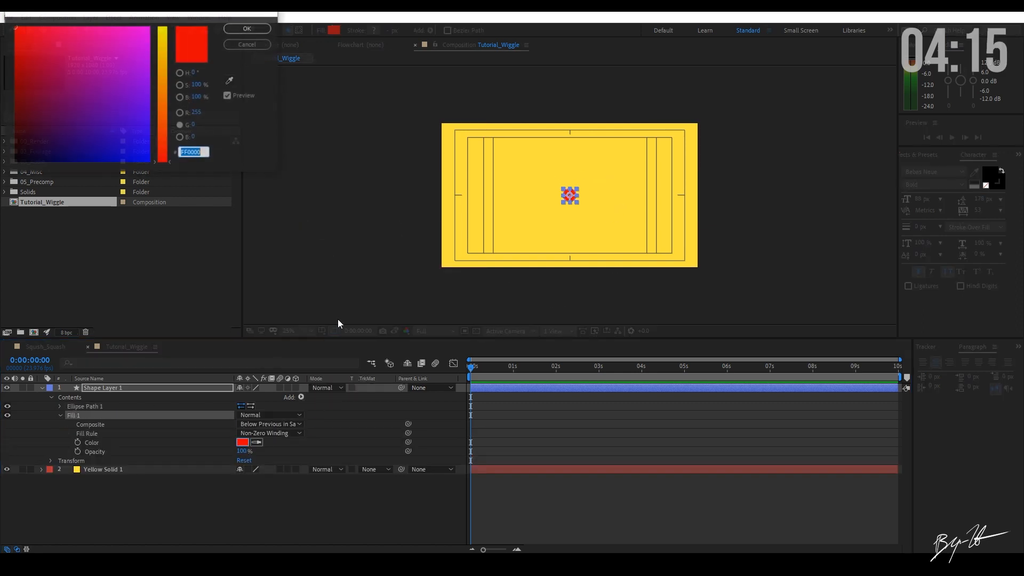
text(000000)
click(257, 29)
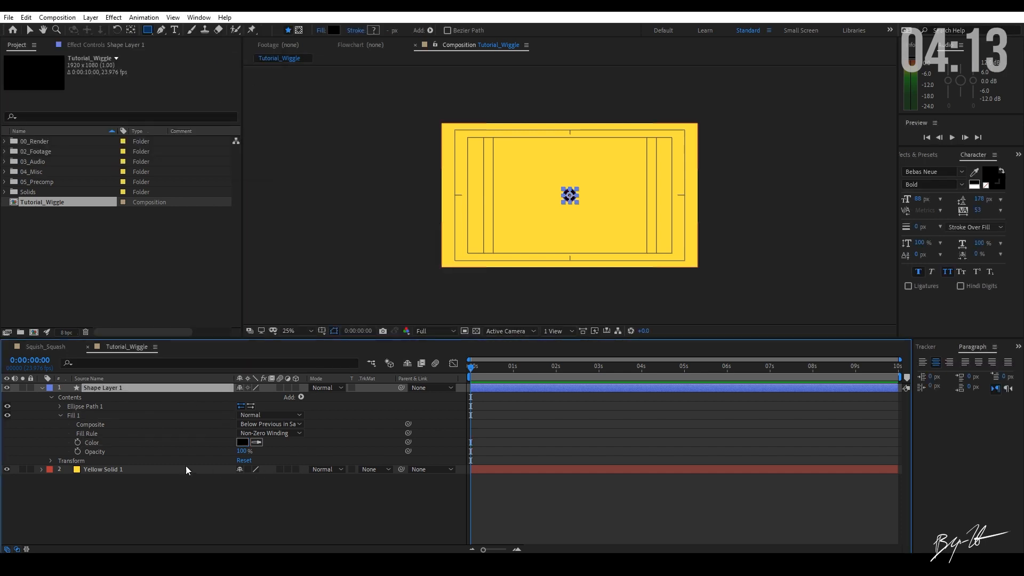
Add the expression wiggle(35,10); to the ellipse path's Position and preview the ball's motion.
click(51, 460)
click(61, 415)
click(59, 407)
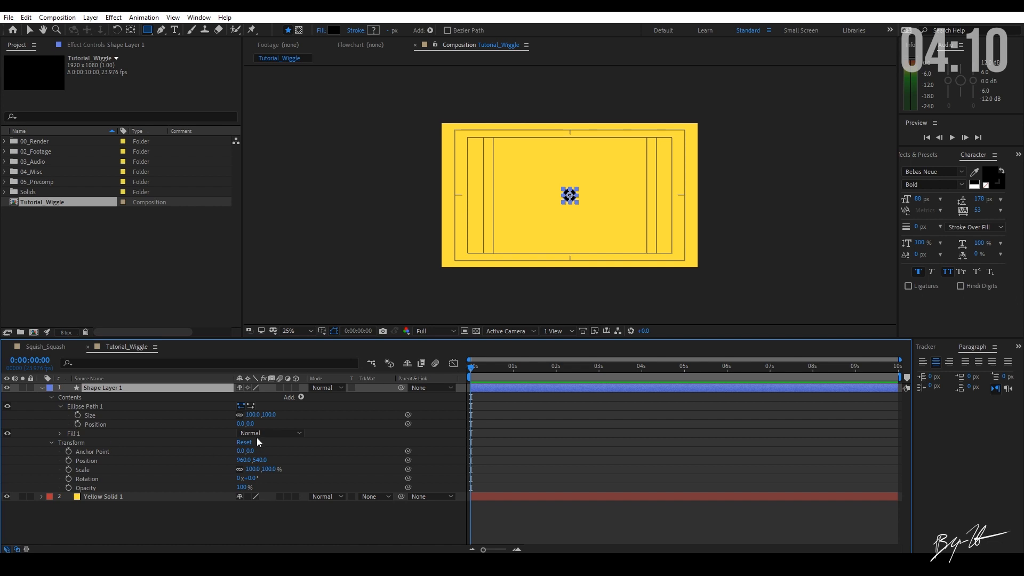
alt+click(75, 423)
text(w)
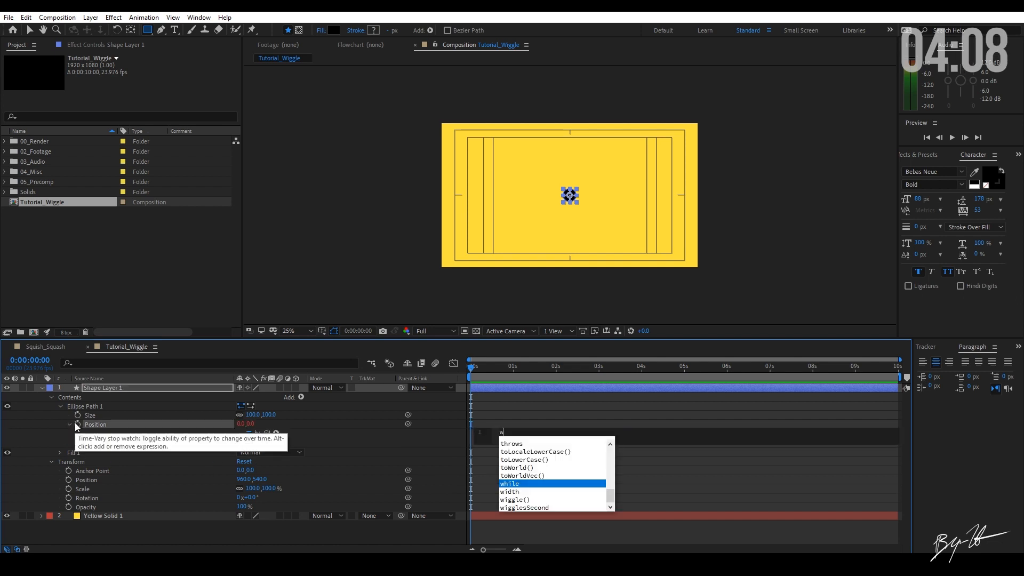
text(iggle(35,10))
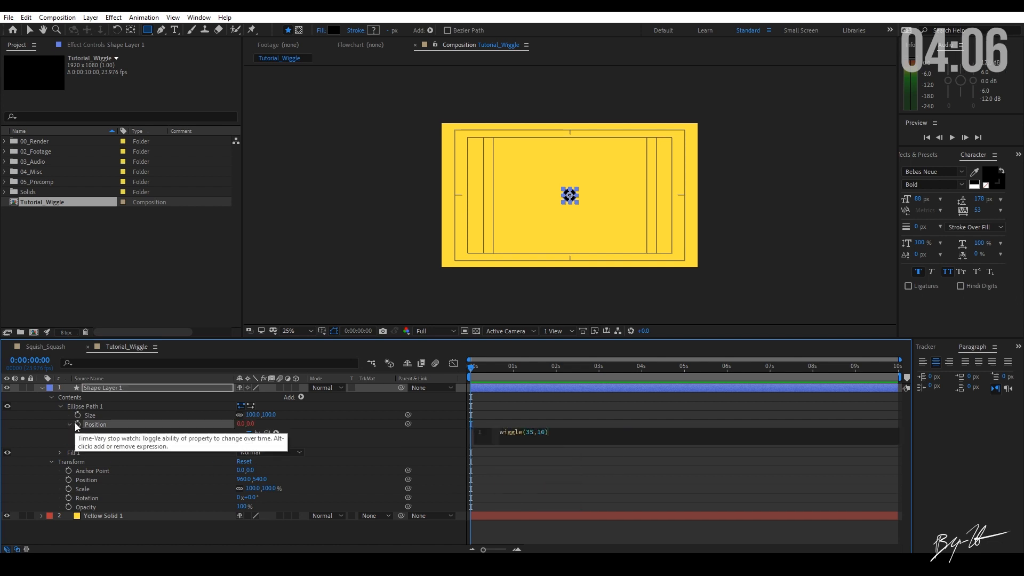
text(;)
click(559, 405)
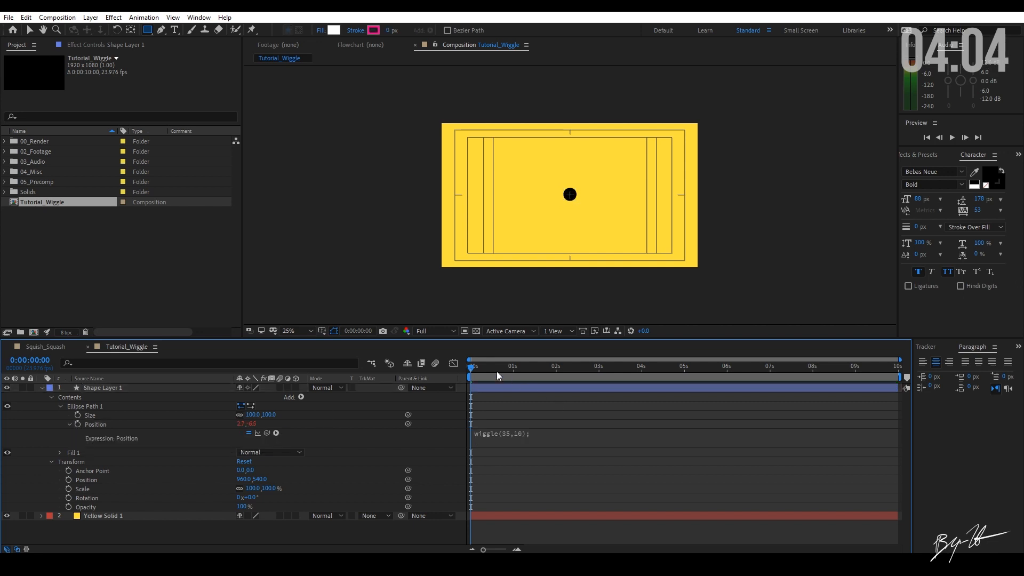
key(space)
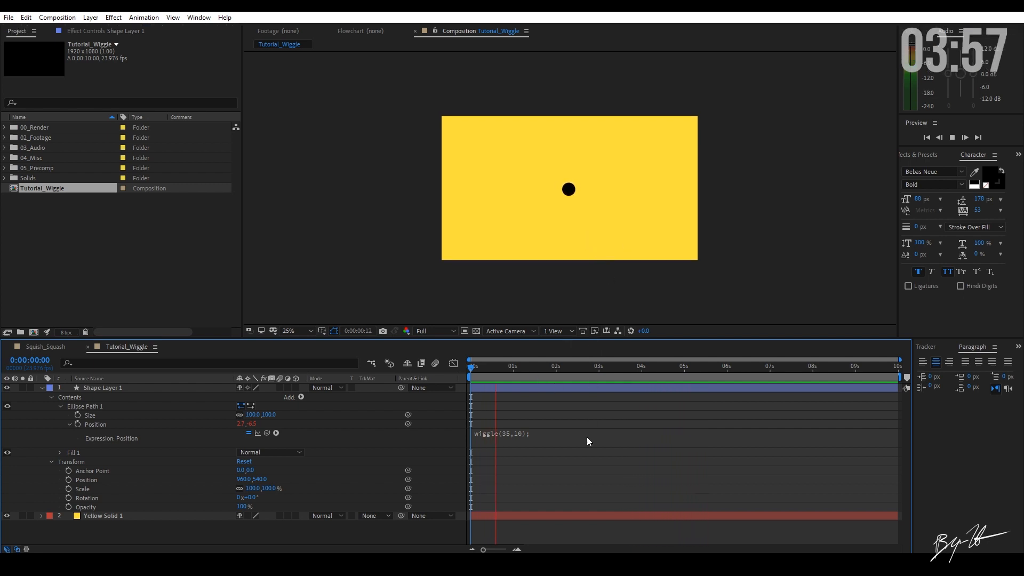
key(space)
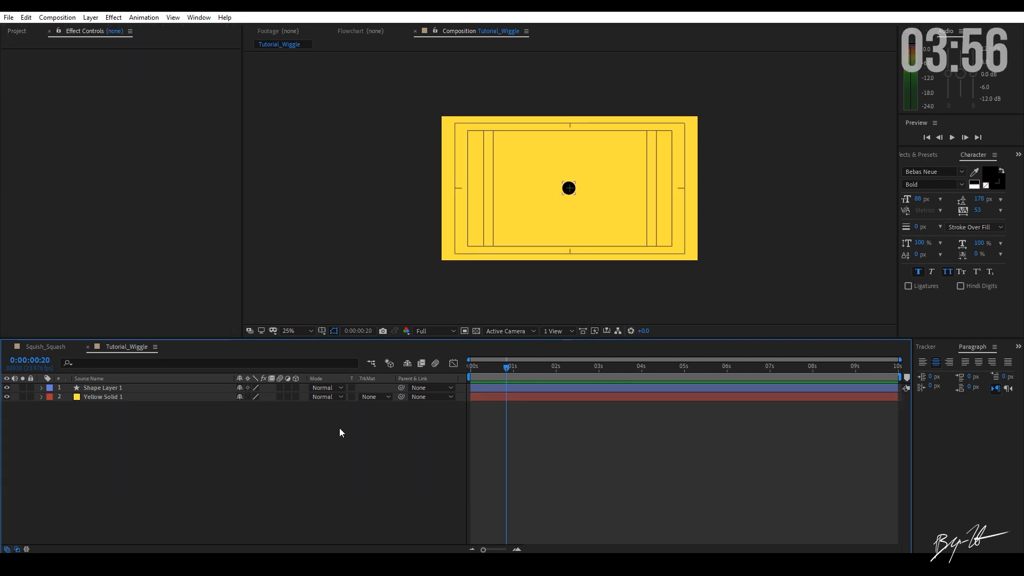
Create a null object and apply a Slider Control effect to it.
right_click(142, 424)
mouse_move(187, 431)
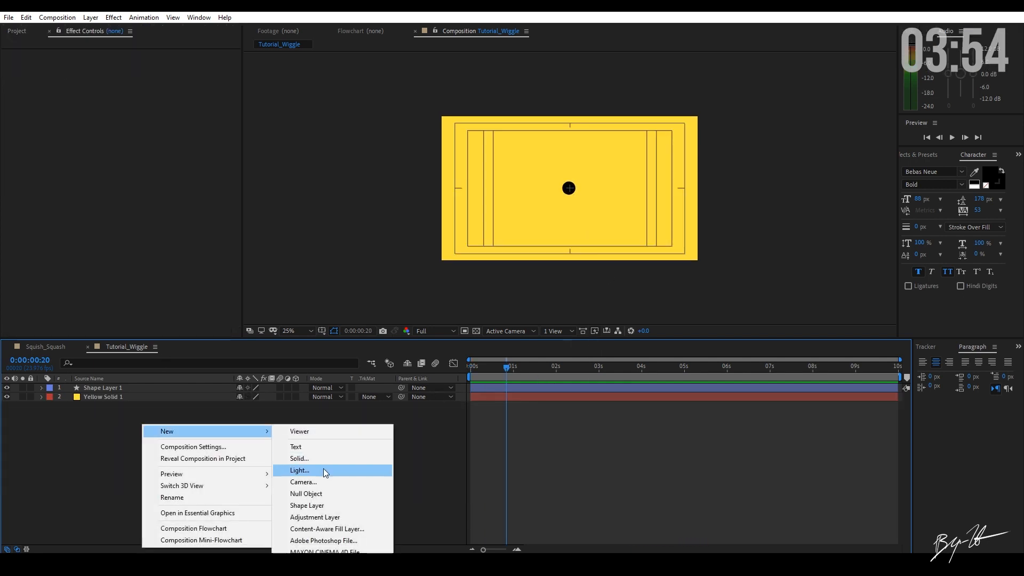
click(323, 495)
click(156, 389)
key(ctrl+space)
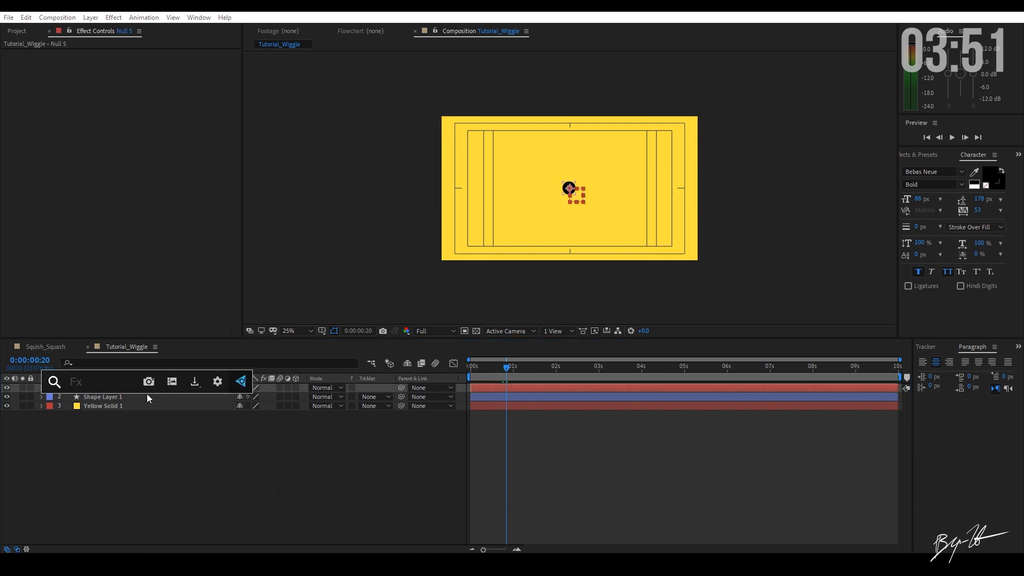
text(slider)
click(140, 412)
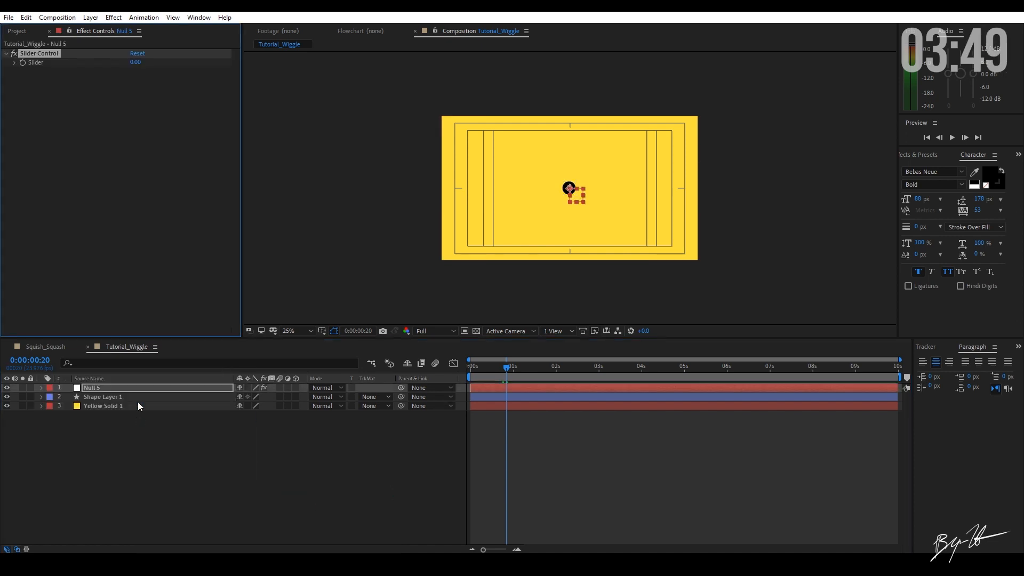
Rename the null's Slider Control effect as Amplitude_Ball.
key(Return)
text(Am)
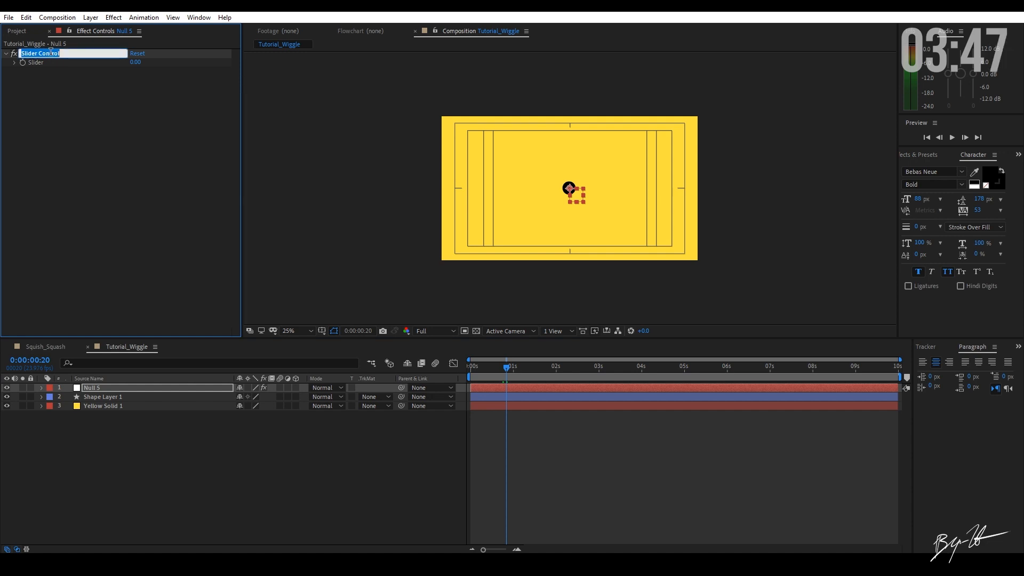
text(plitude_Ball)
key(Return)
Delete the first argument, 35, from the wiggle expression on the ellipse path's Position.
click(42, 396)
click(508, 450)
click(527, 442)
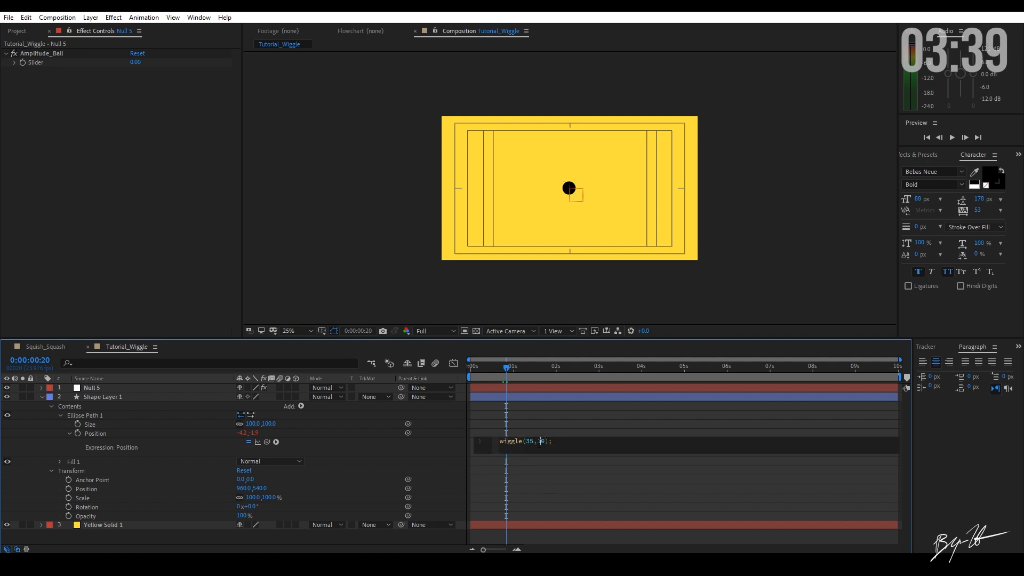
click(537, 493)
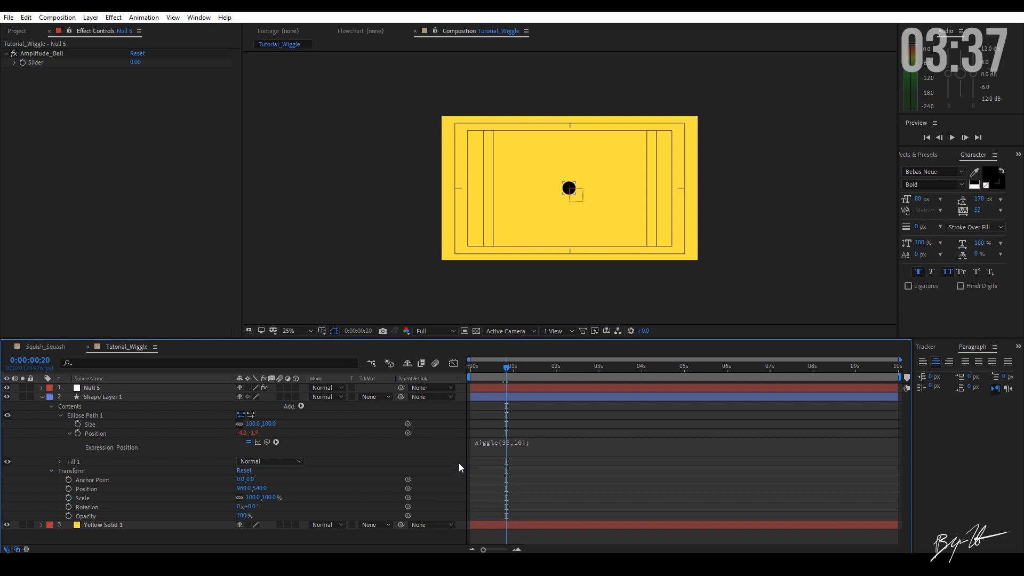
drag(506, 368, 499, 369)
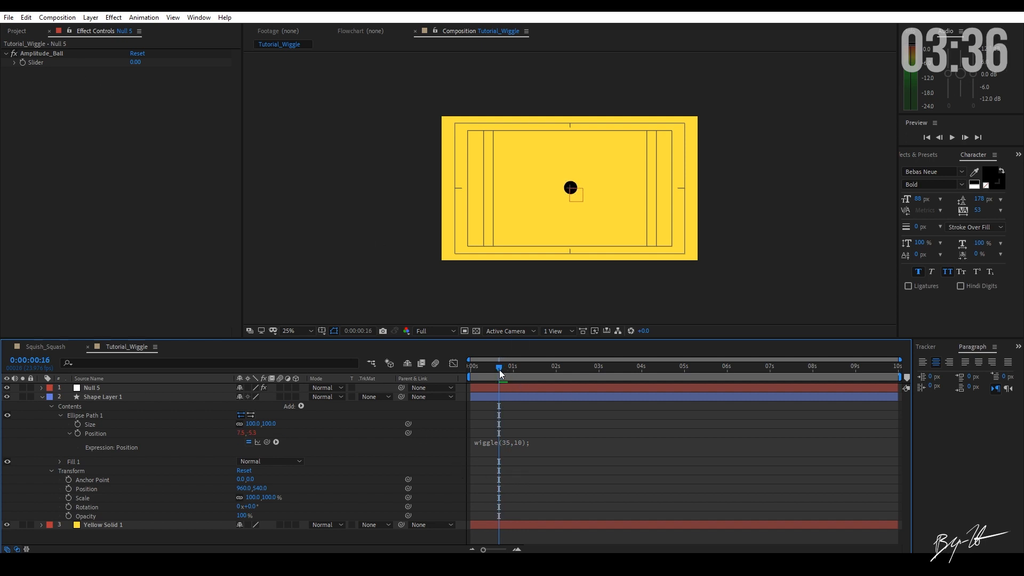
click(535, 449)
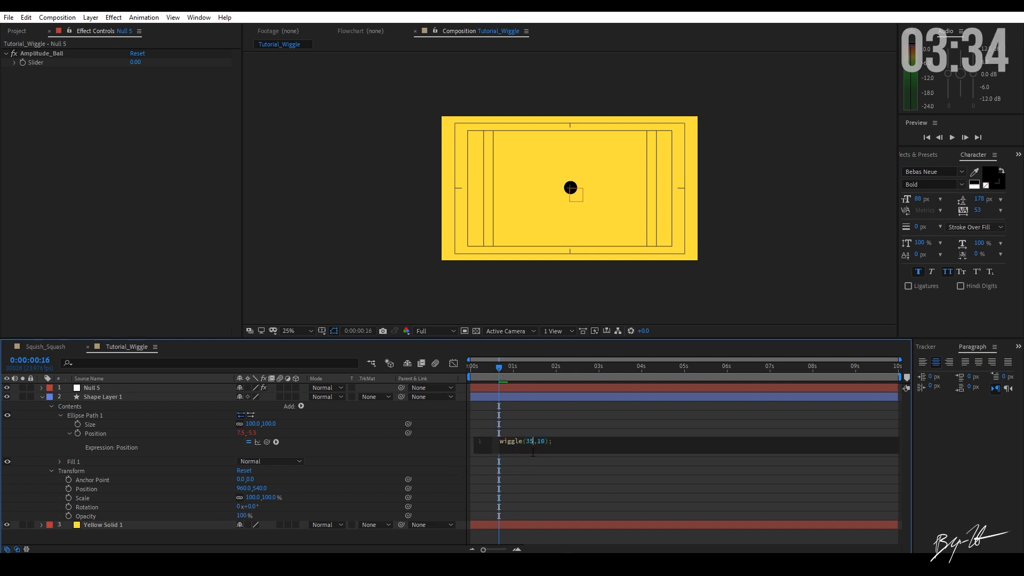
key(BackSpace)
key(BackSpace)
click(586, 463)
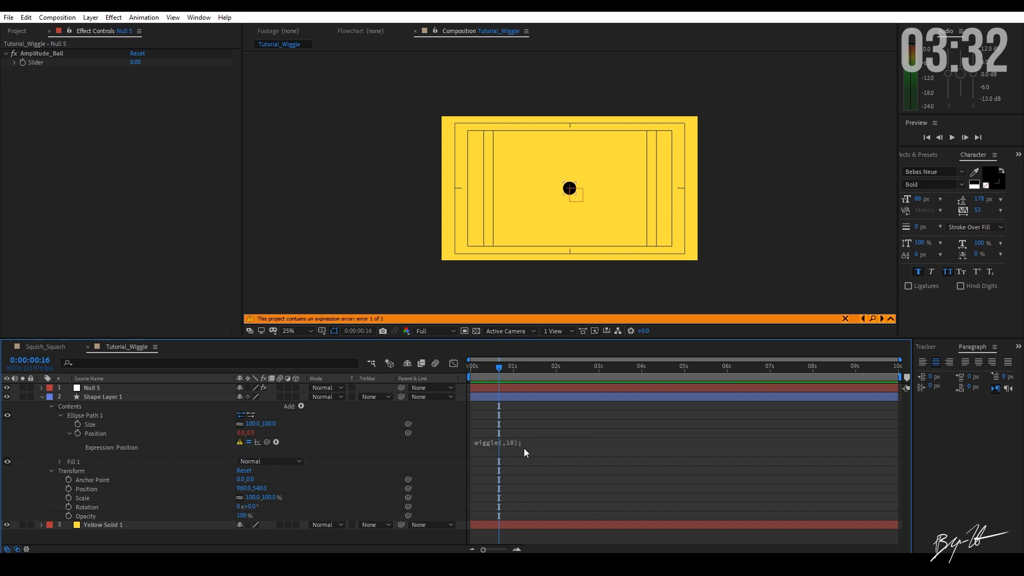
Set a keyframe of 0 on the null's Amplitude_Ball slider at 0:00:00:12.
click(41, 388)
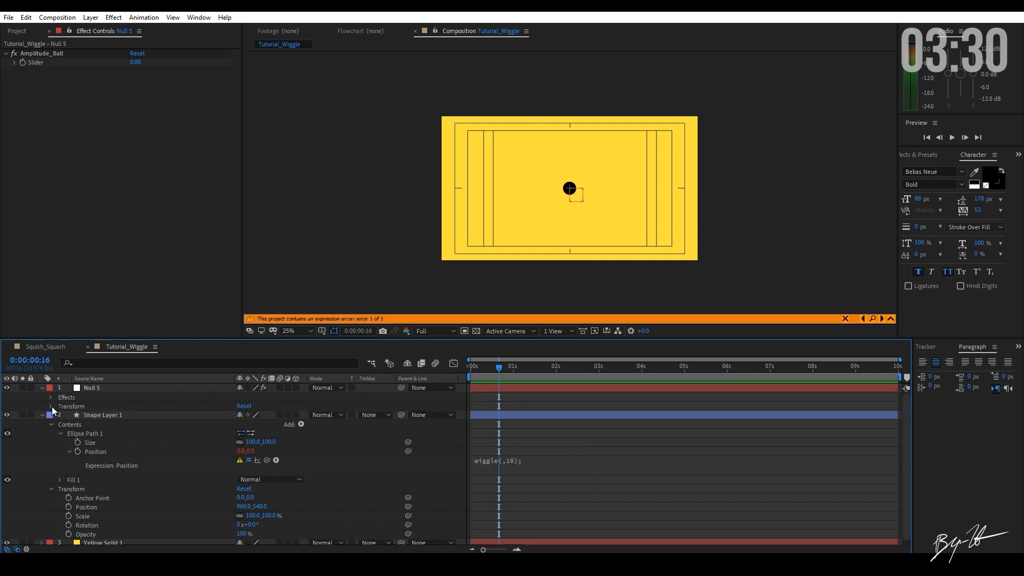
click(51, 398)
drag(499, 400, 491, 369)
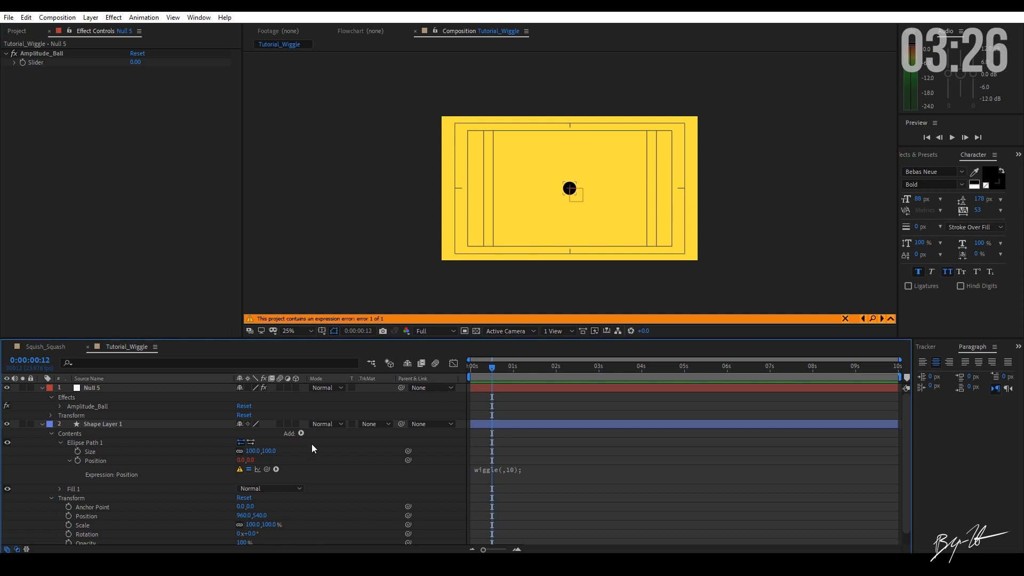
click(59, 406)
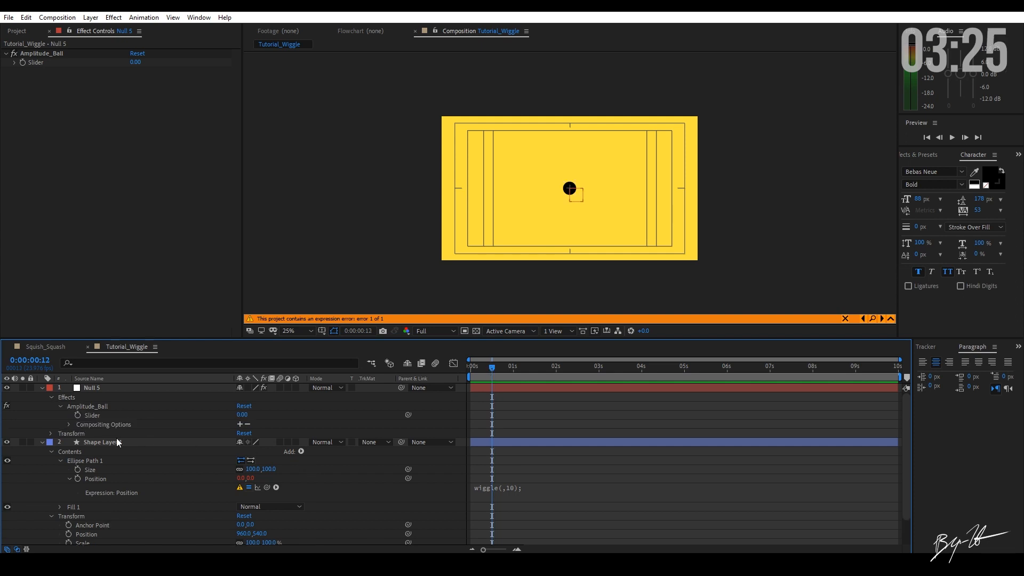
click(80, 416)
Add a second Amplitude_Ball slider keyframe with the value 35 at 0:00:02:00.
drag(498, 368, 558, 377)
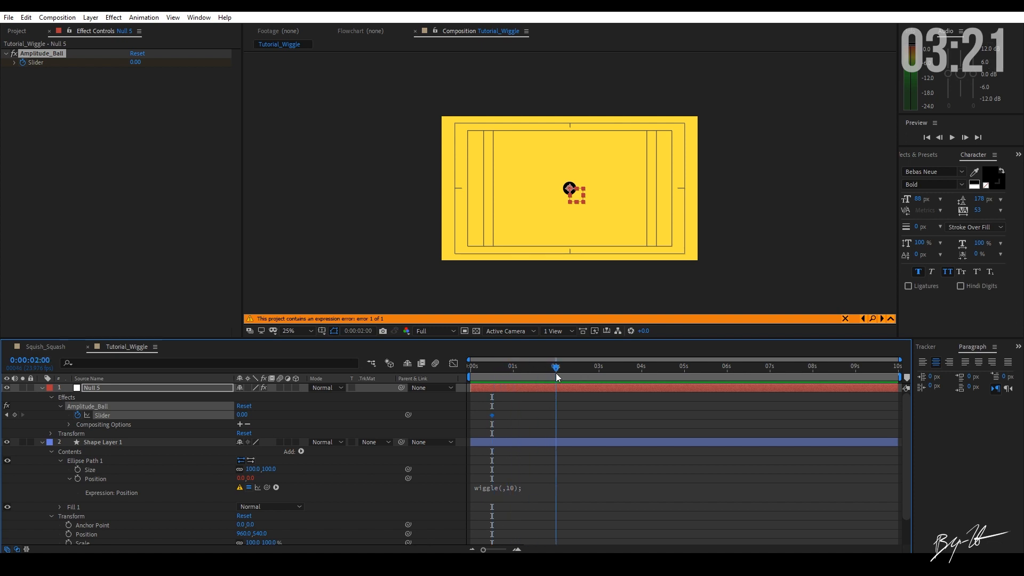
click(239, 416)
text(35)
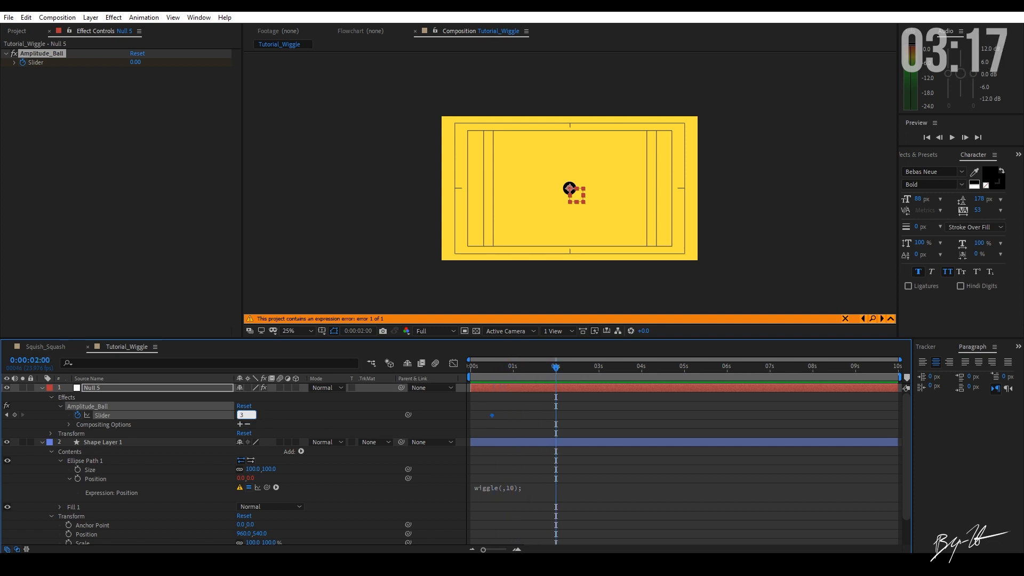
key(Return)
Apply Easy Ease to both Amplitude_Ball slider keyframes and briefly preview the composition.
drag(485, 400, 618, 437)
key(F9)
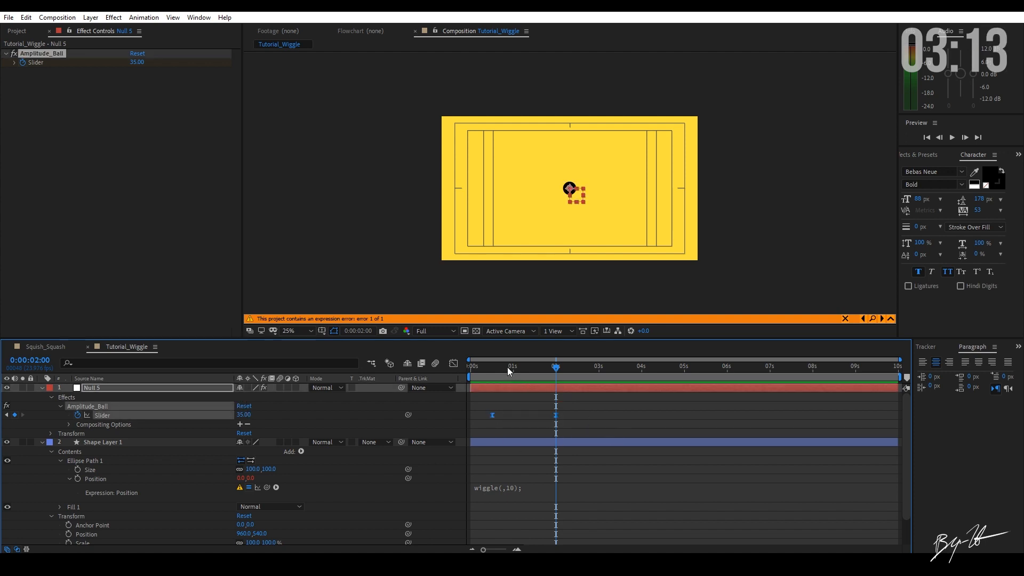
key(space)
key(space)
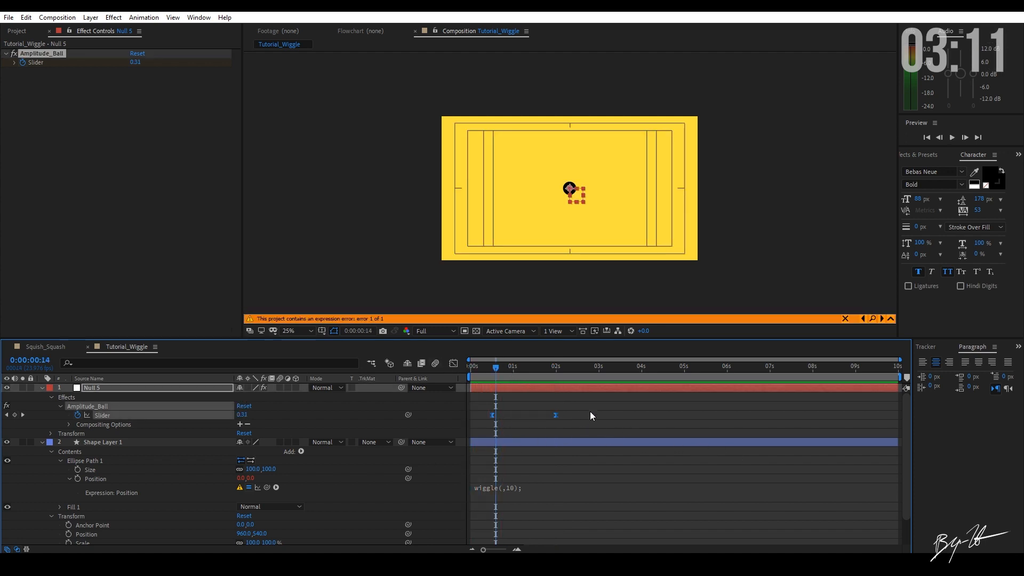
Link the first argument of the ellipse Position's wiggle expression to the null's Amplitude_Ball slider with the expression pick whip.
click(540, 459)
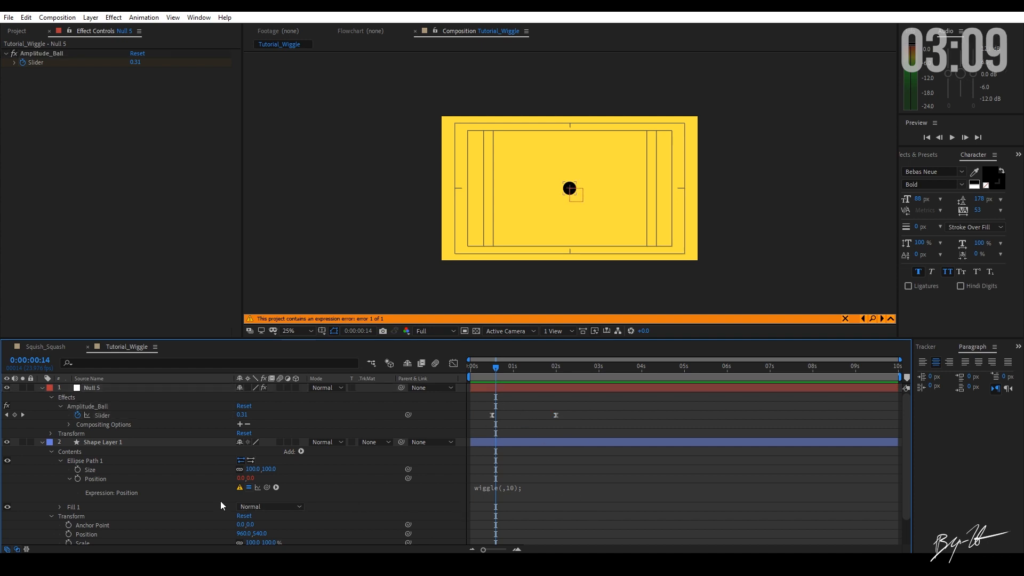
click(95, 479)
click(520, 491)
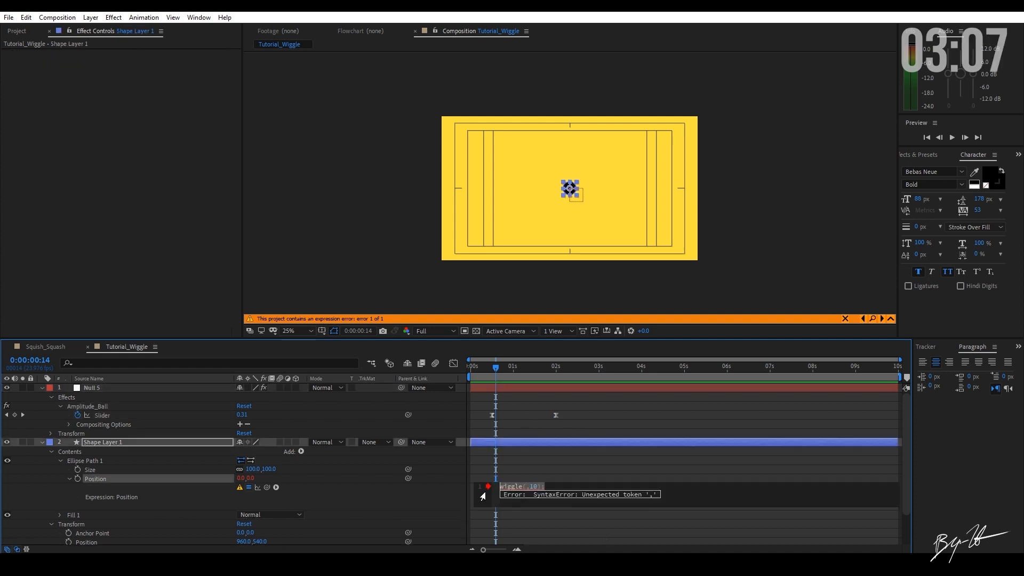
click(525, 487)
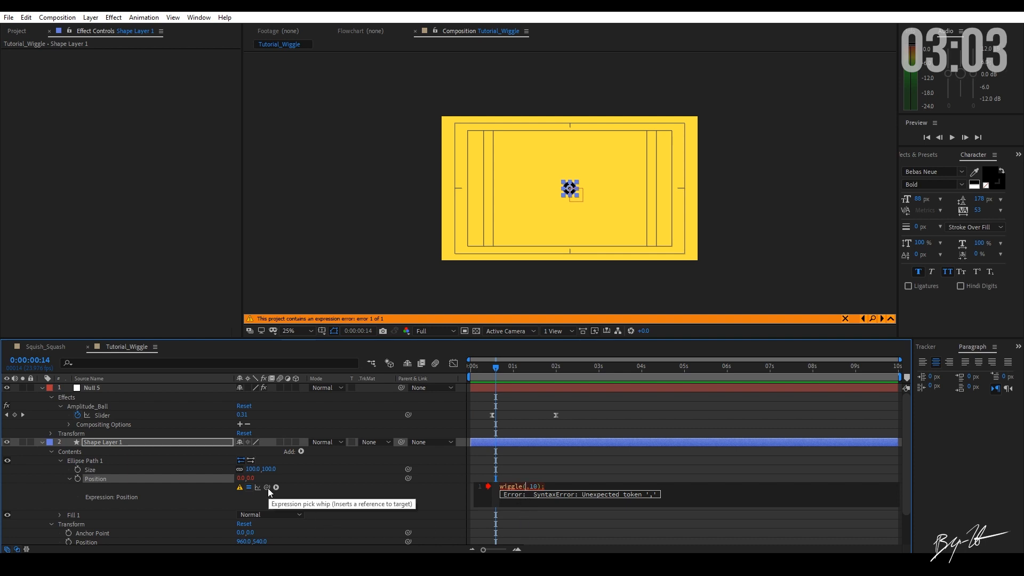
drag(267, 487, 109, 416)
click(842, 520)
Preview the slider-driven wiggle from the composition start and move the current time to 0:00:02:00.
drag(495, 368, 467, 370)
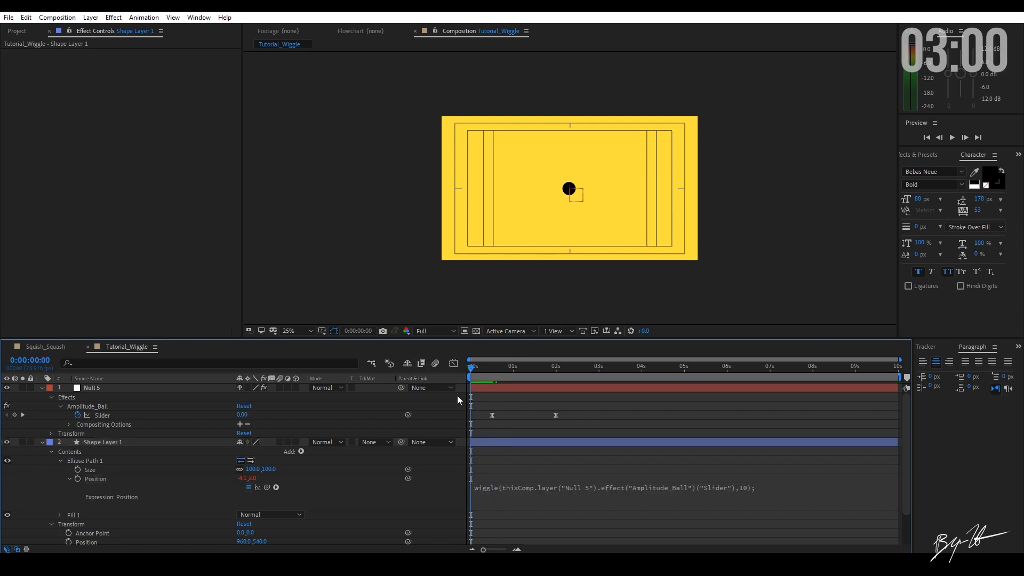
key(space)
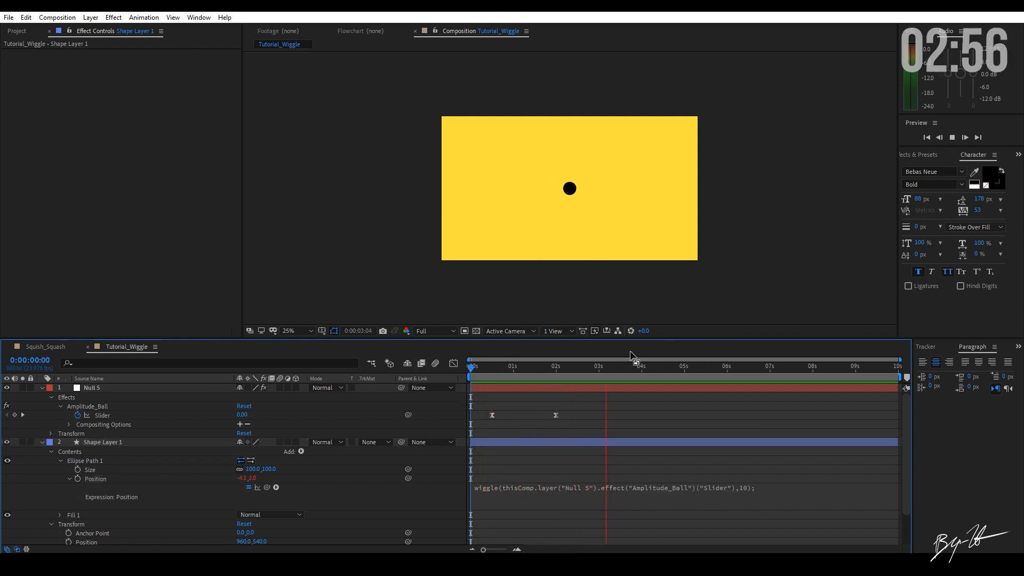
drag(610, 375, 557, 370)
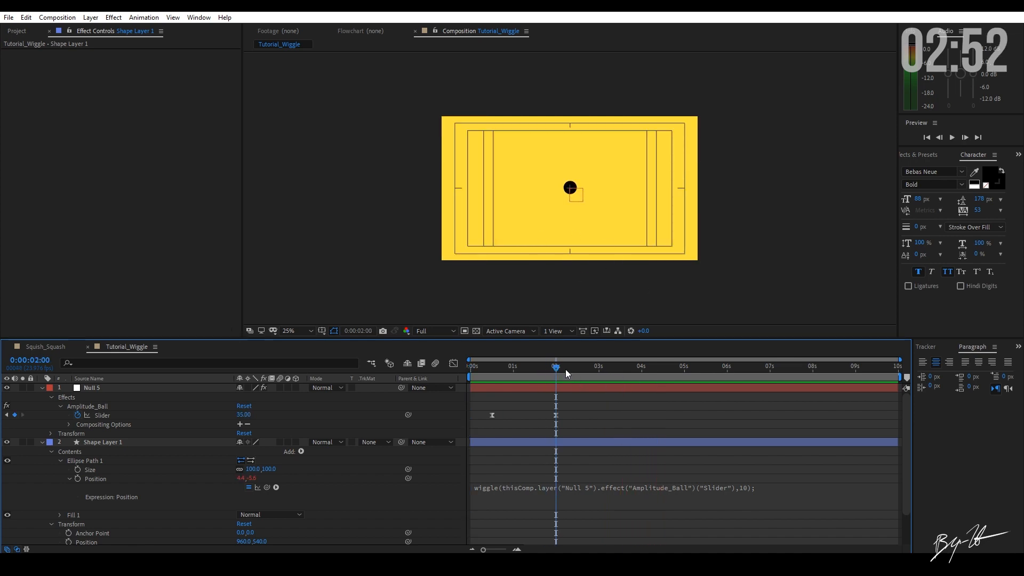
Collapse the layers and add a new null object to the composition.
click(41, 388)
click(42, 397)
right_click(88, 443)
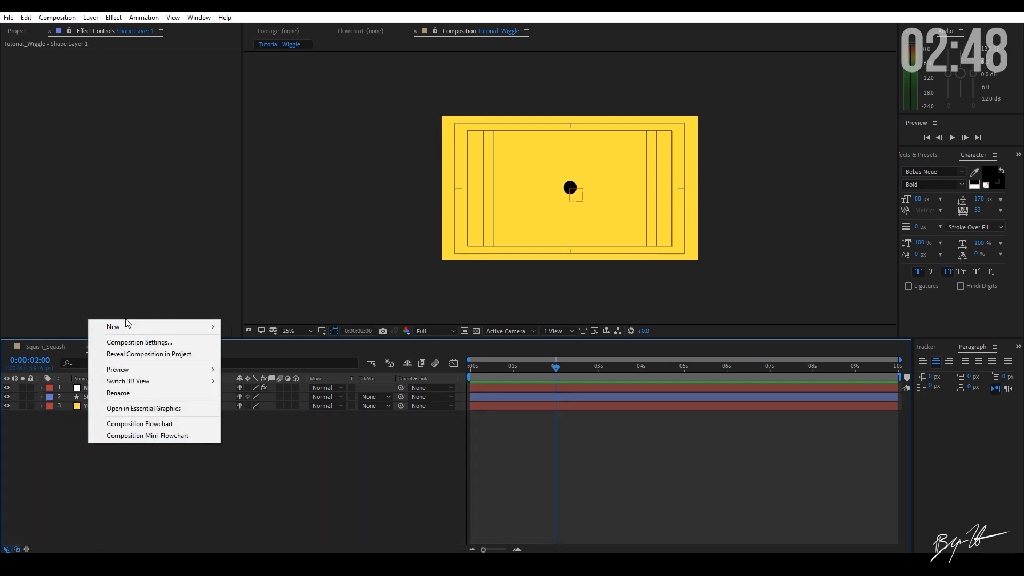
mouse_move(124, 325)
click(252, 389)
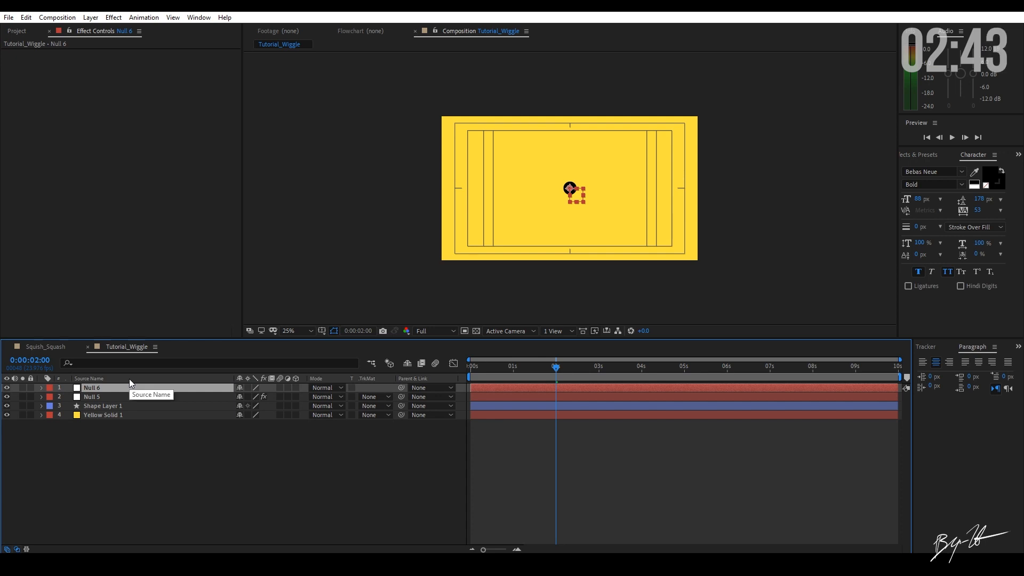
Reveal the new null's Position and separate it into X and Y dimensions.
key(p)
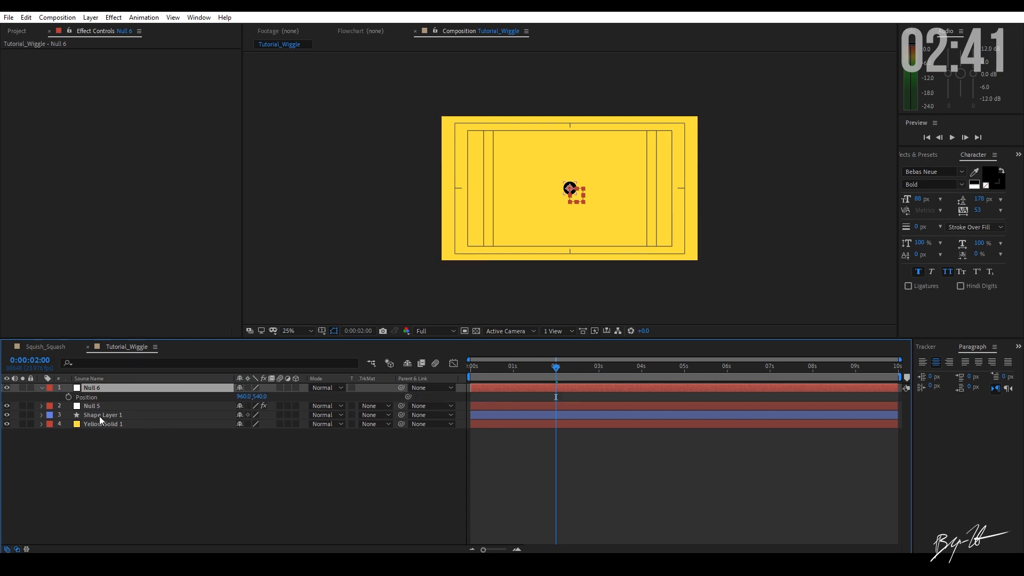
right_click(92, 397)
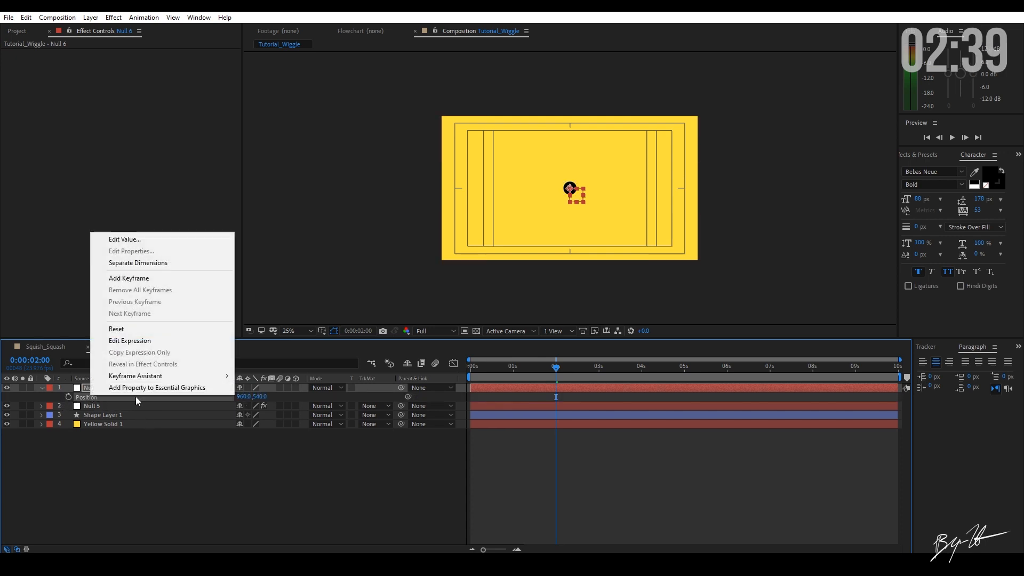
click(150, 263)
Expand Shape Layer 1, collapse the ellipse's wiggle expression, and separate the layer's transform Position into X and Y dimensions.
click(128, 424)
click(39, 424)
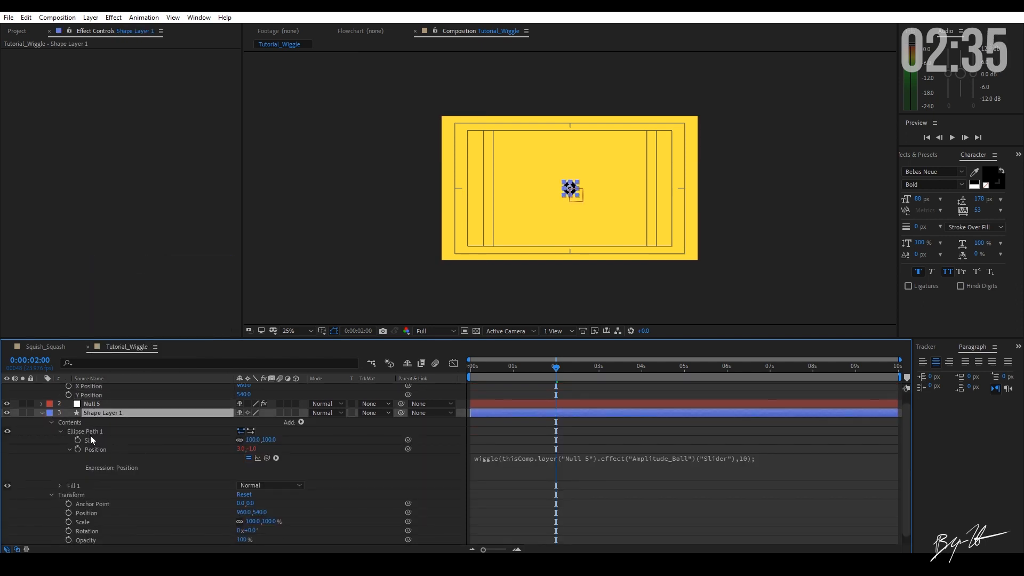
click(70, 450)
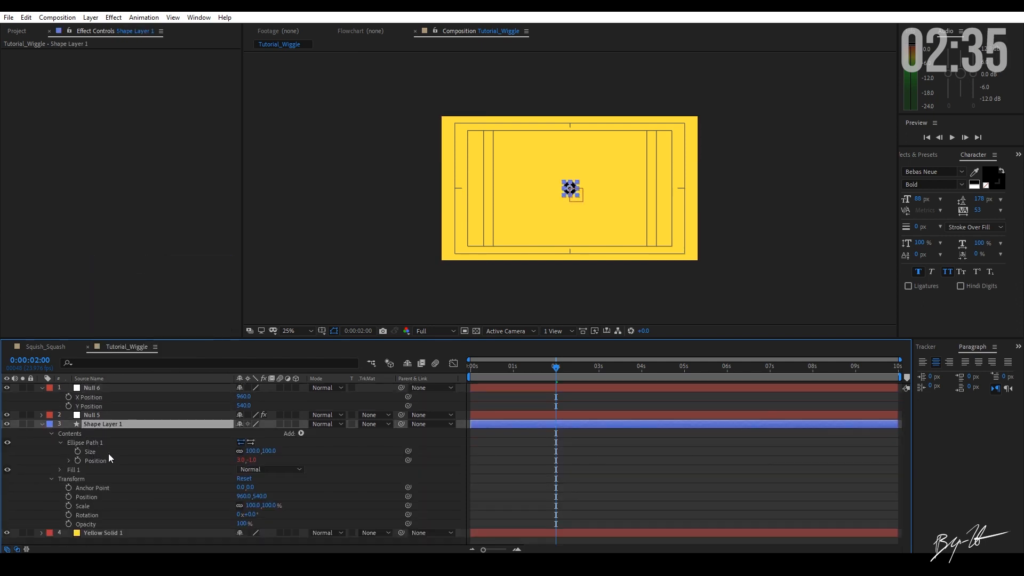
right_click(89, 496)
click(141, 364)
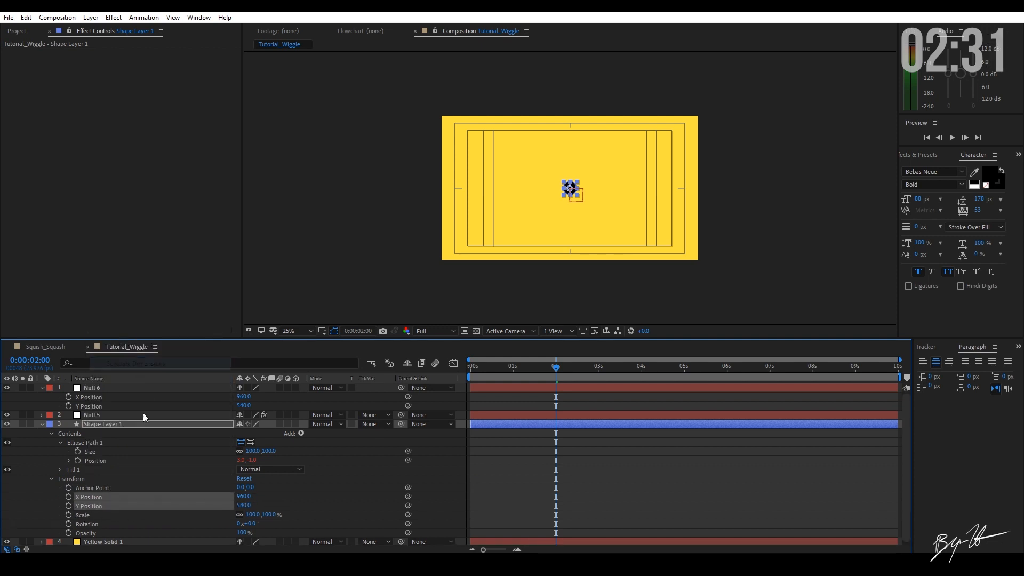
click(213, 292)
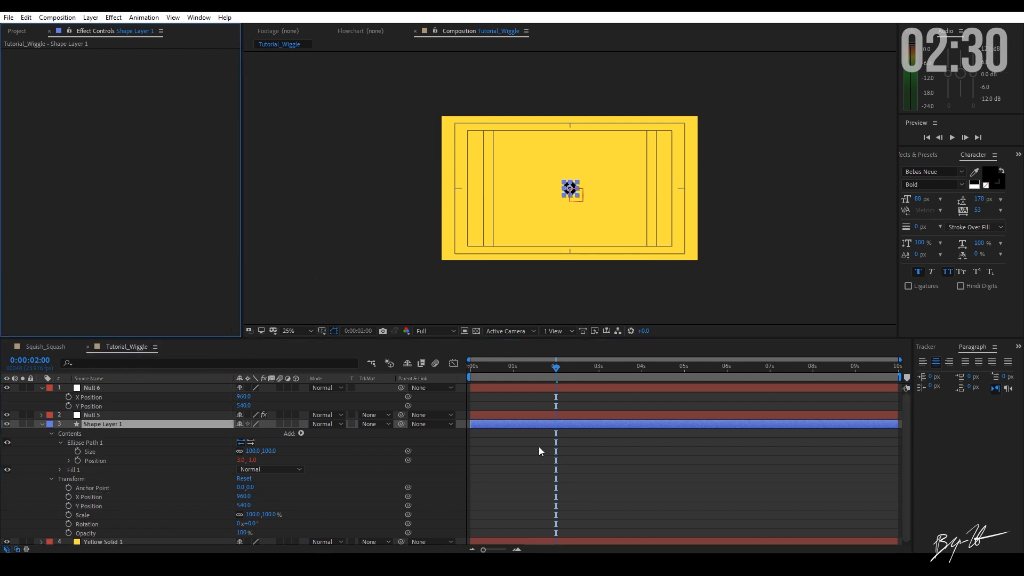
Link Shape Layer 1's X Position to Null 6's X Position with the expression pick whip.
click(152, 496)
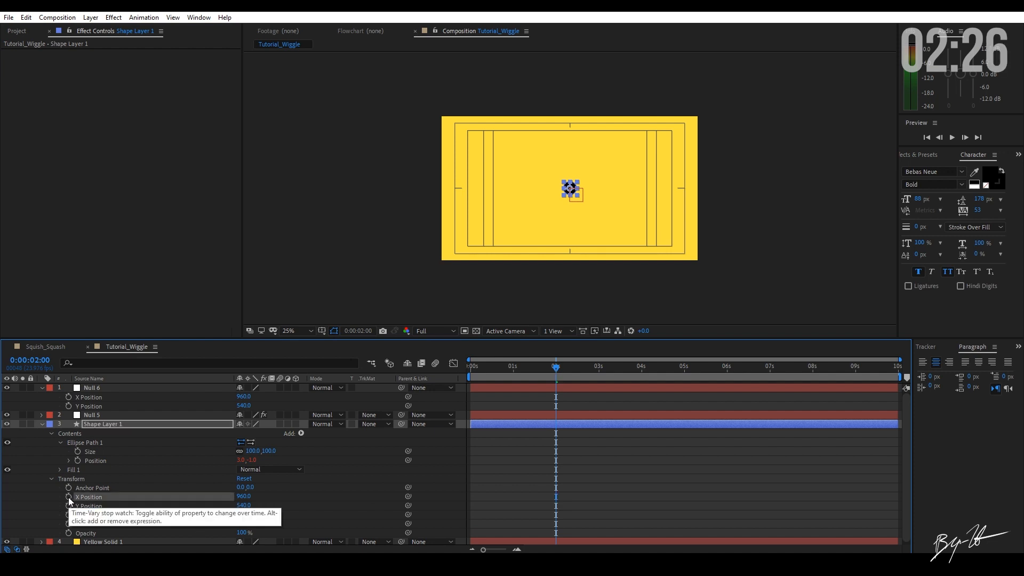
alt+click(69, 497)
drag(267, 505, 92, 396)
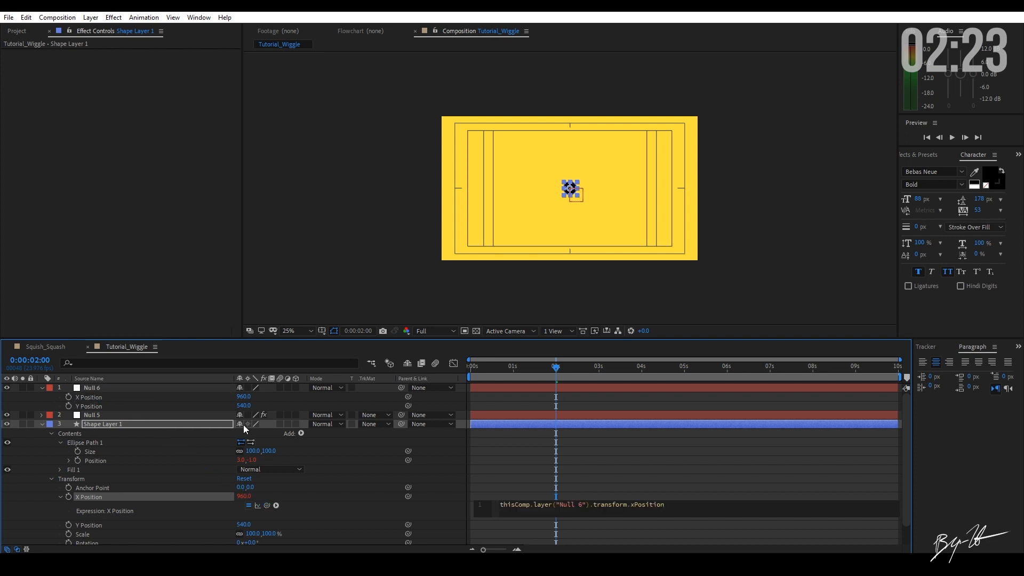
click(560, 368)
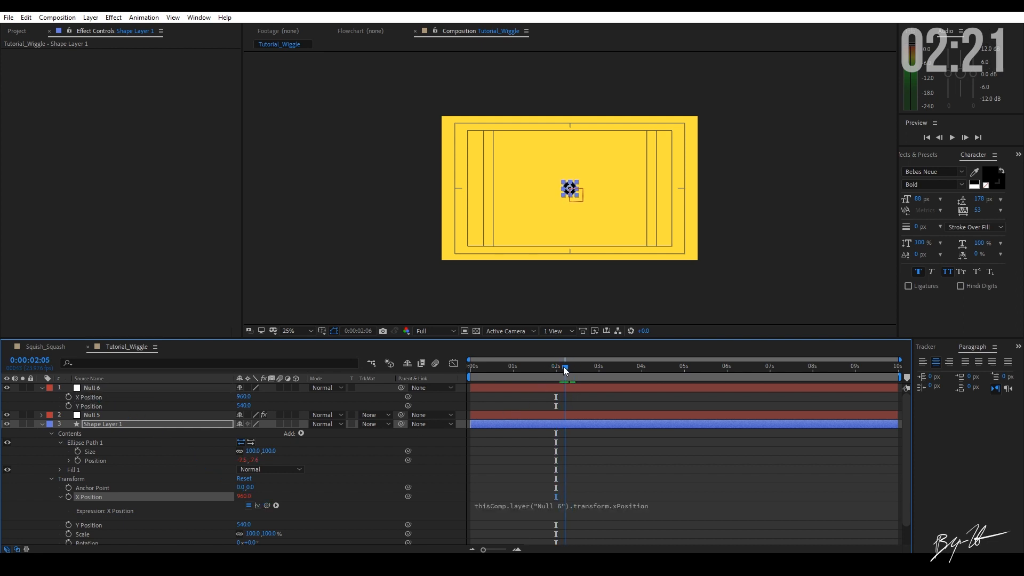
Keyframe Null 6's X Position at 0:00:02:00, set it to 2041 at about 0:00:02:12, and preview from the composition start.
click(53, 398)
mouse_move(556, 368)
mouse_down()
mouse_move(613, 369)
mouse_move(576, 373)
mouse_up()
drag(243, 396, 860, 442)
key(Home)
key(space)
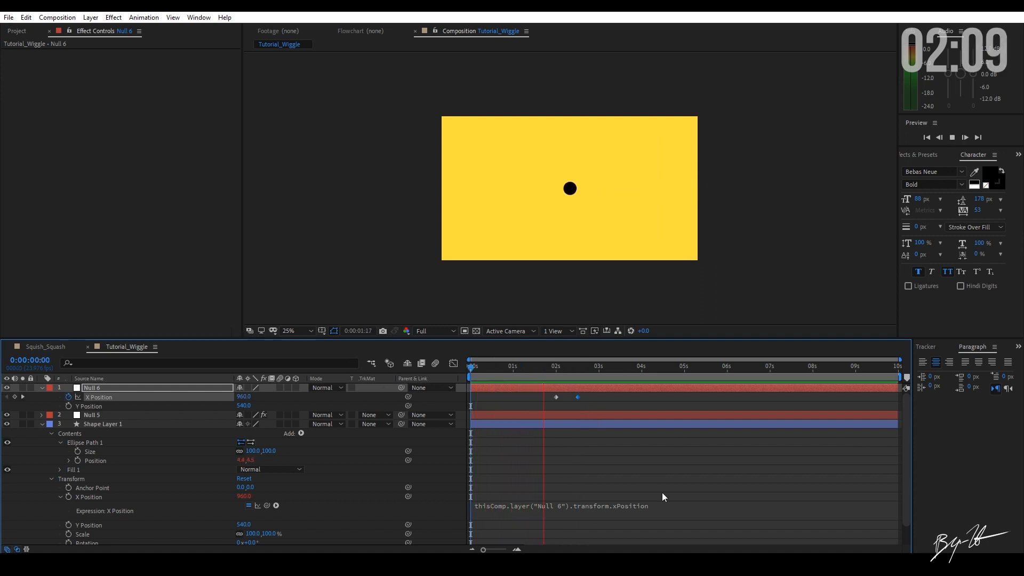
key(space)
Move Null 6's second X Position keyframe earlier to about 0:00:02:05 and preview the faster exit.
click(577, 401)
drag(577, 397, 566, 398)
click(539, 368)
key(space)
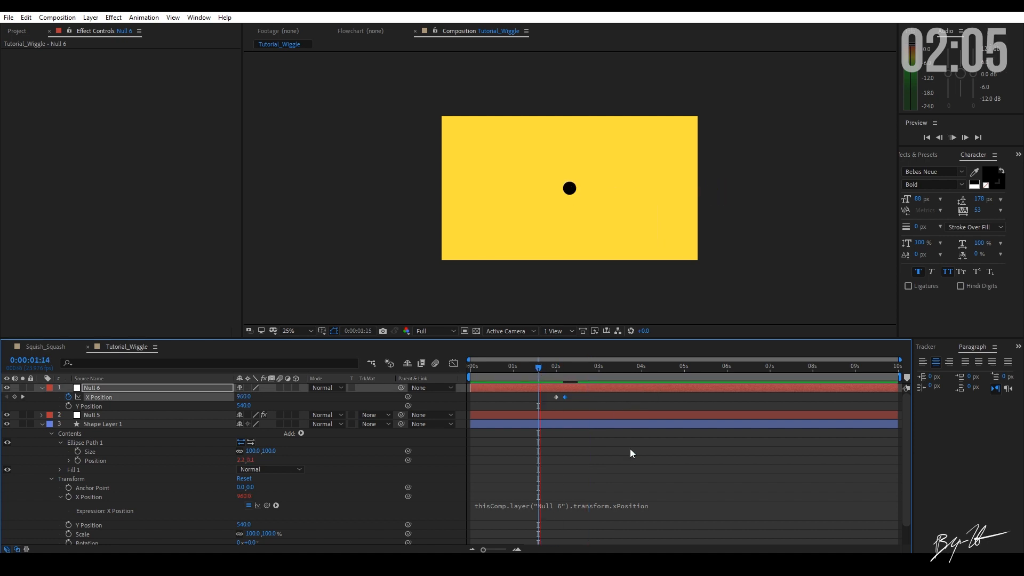
key(space)
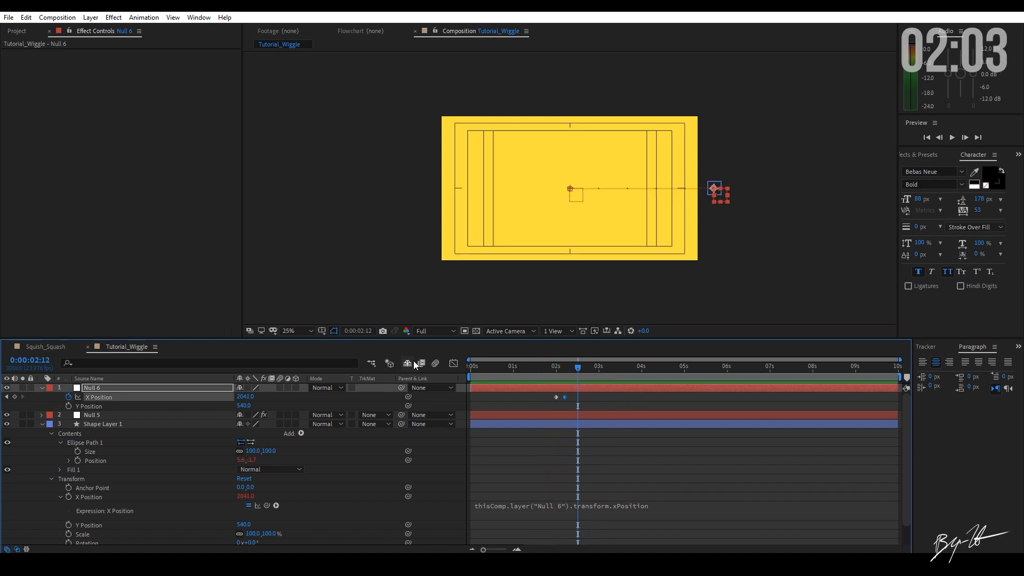
Collapse the layers, enable motion blur on Shape Layer 1 and the composition, and start a preview from the beginning.
click(42, 388)
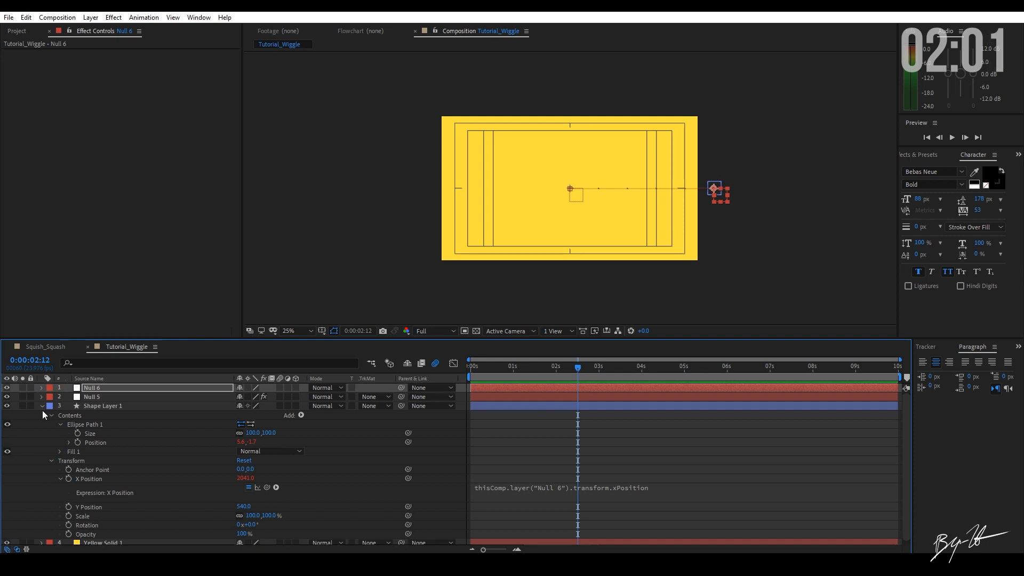
click(42, 406)
click(280, 406)
key(Home)
key(space)
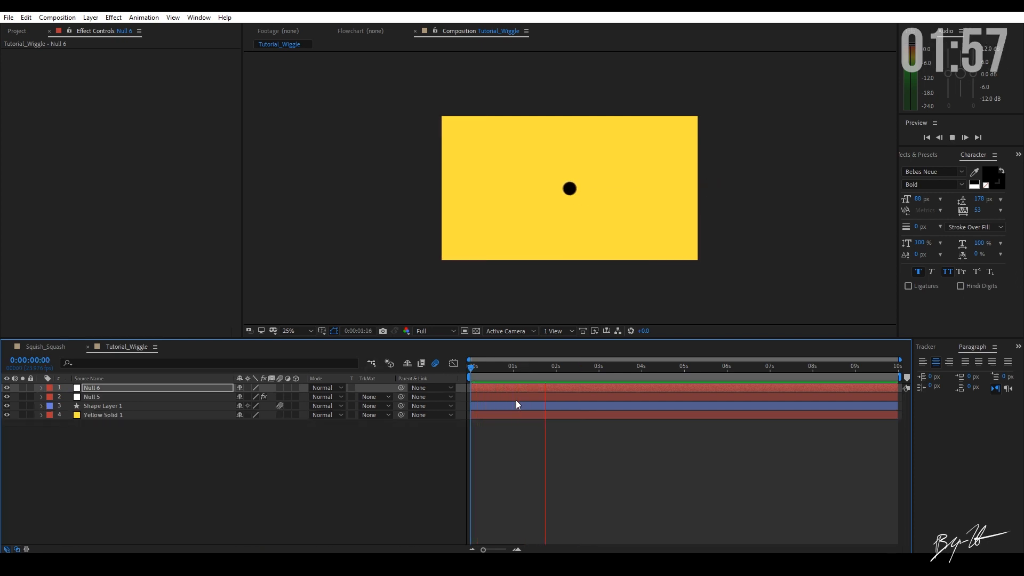
Replay the motion-blurred ball animation from the composition start to check the shake and exit.
key(space)
drag(546, 367, 390, 370)
key(space)
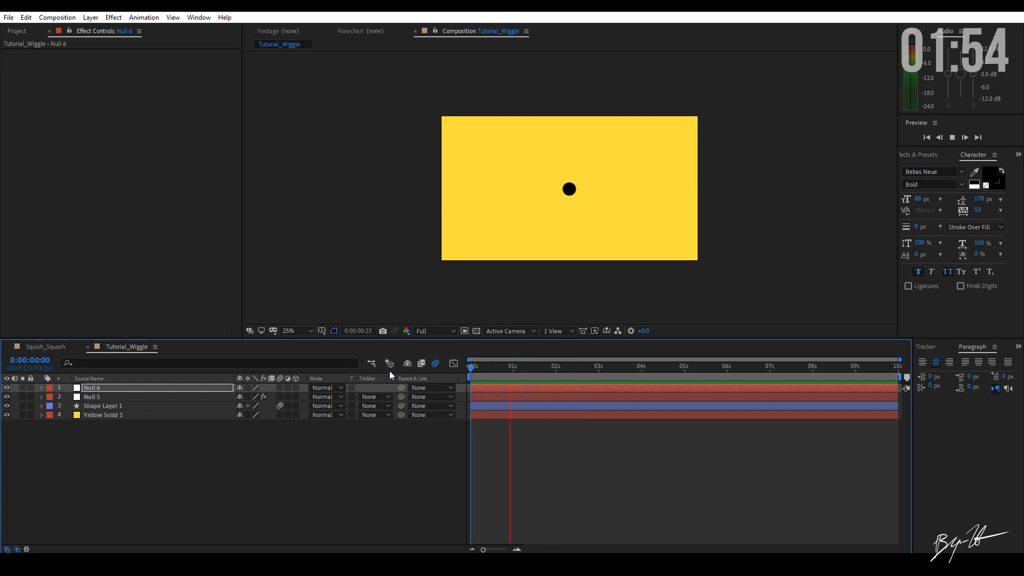
key(space)
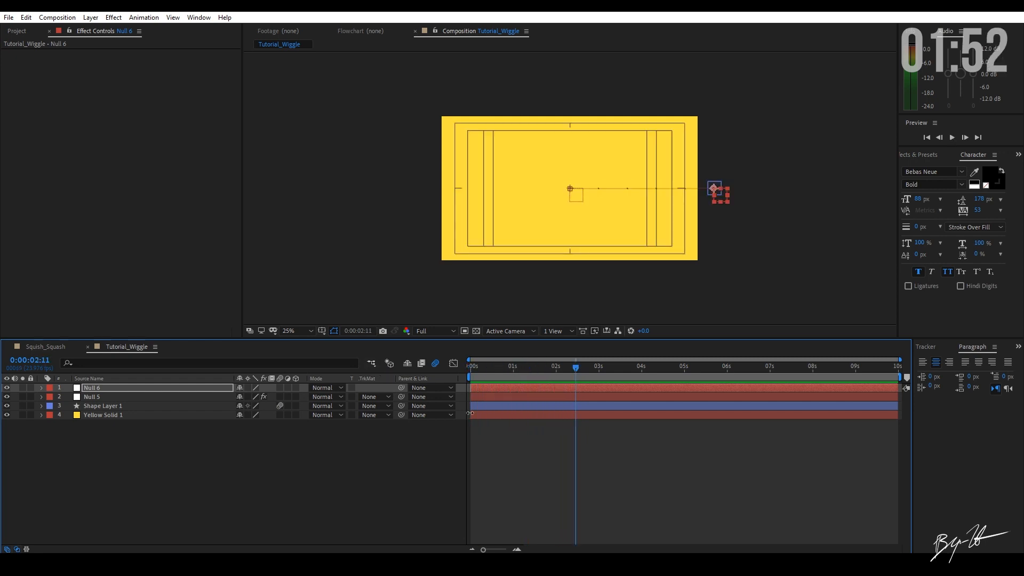
drag(571, 360, 353, 376)
key(space)
key(space)
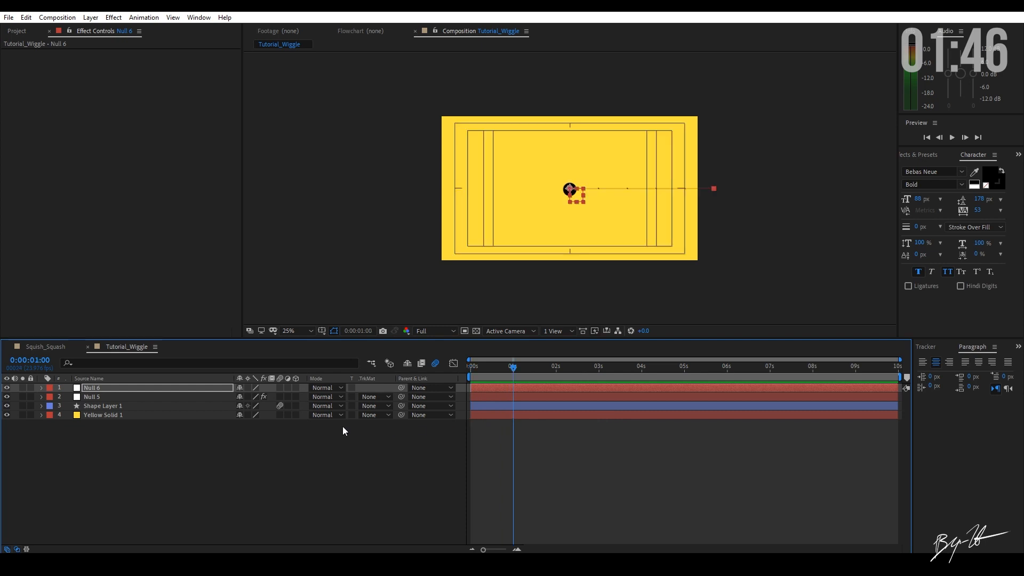
Expand Shape Layer 1 and reveal the wiggle expression on the ellipse's Position.
click(132, 414)
click(94, 399)
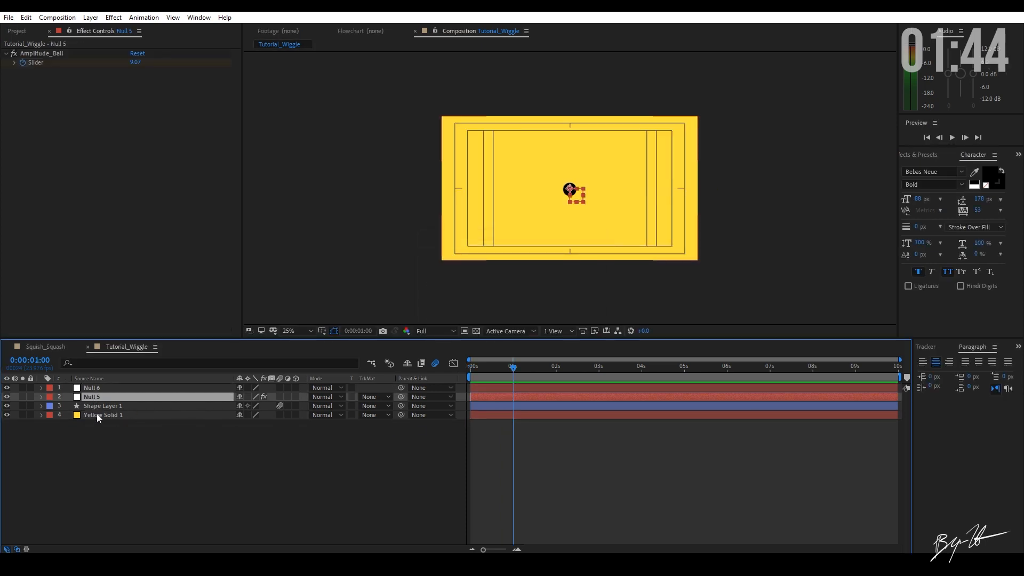
click(59, 408)
click(41, 406)
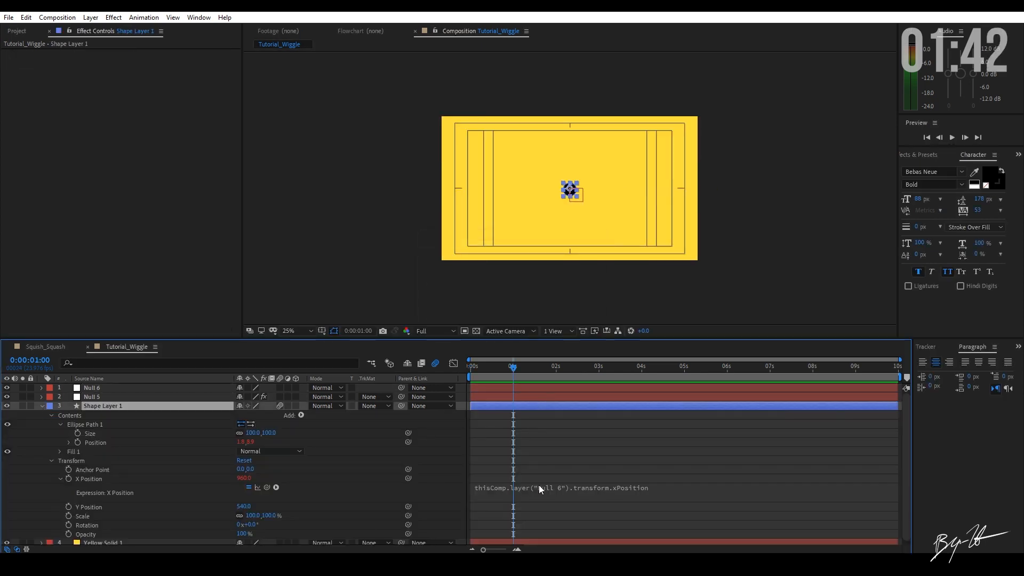
click(59, 452)
click(60, 451)
click(70, 443)
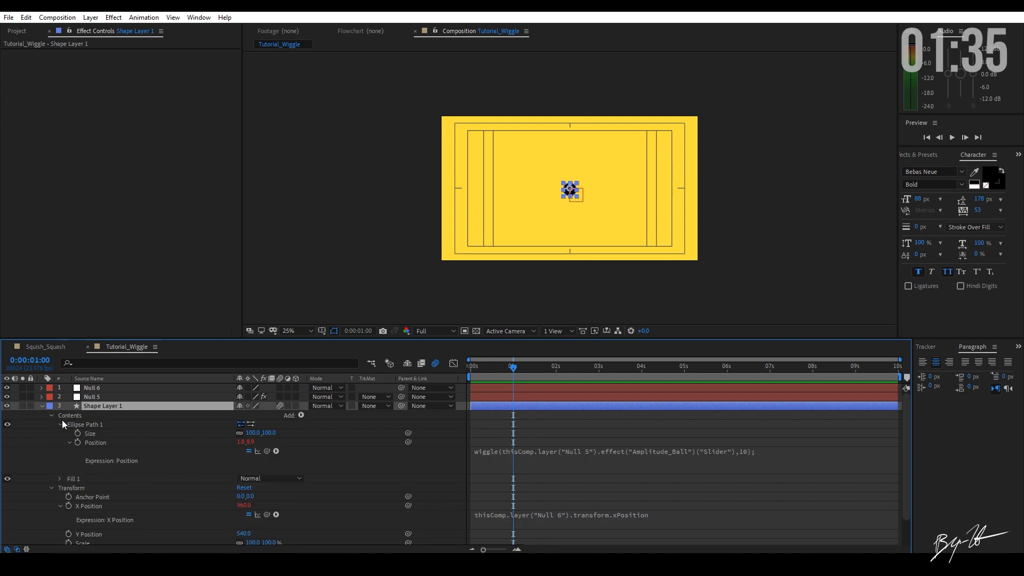
Examine the wiggle expression and scrub the first half second, leaving the current time at 0:00:00:11.
click(486, 452)
click(515, 451)
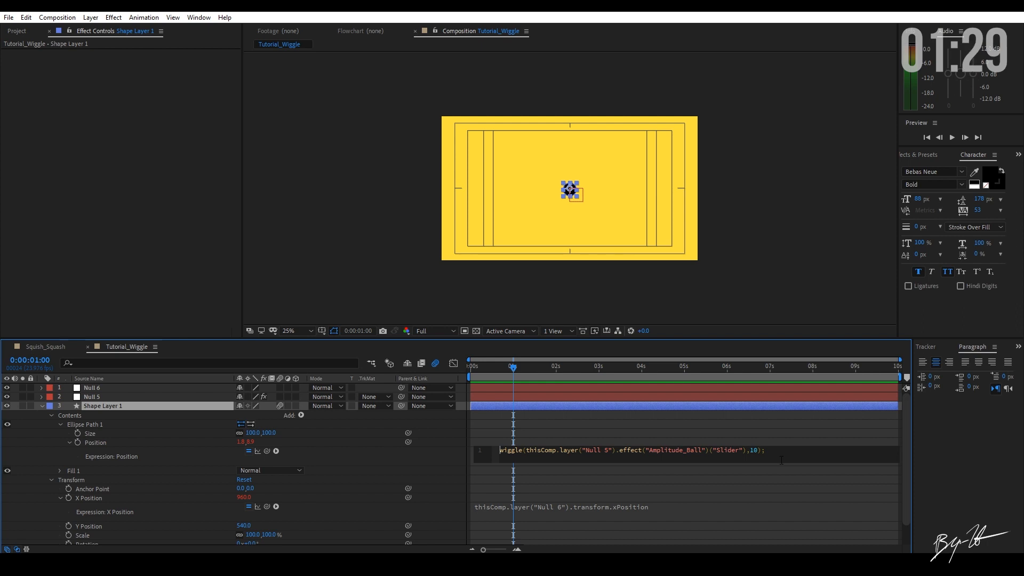
drag(513, 373, 490, 370)
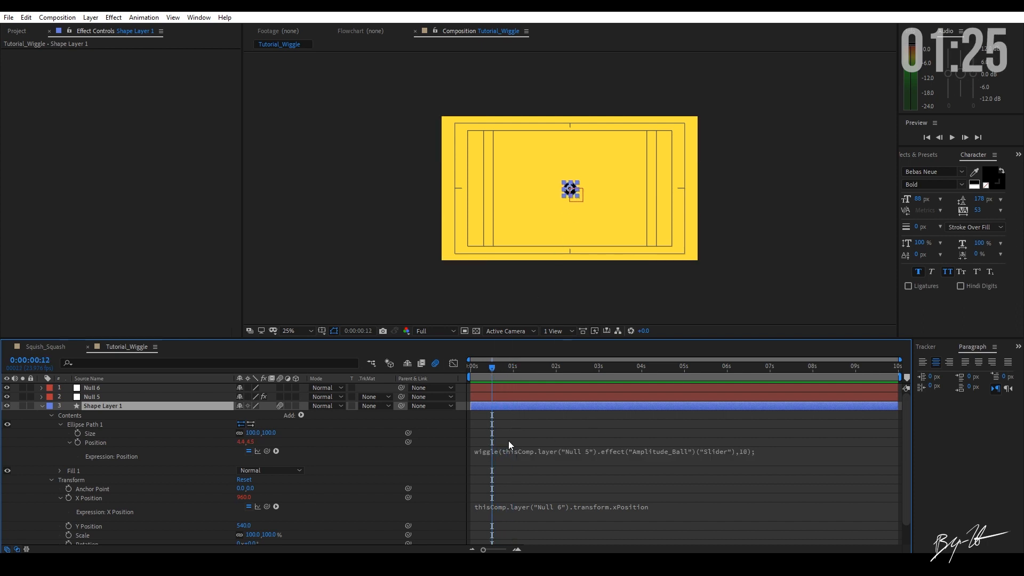
drag(492, 369, 485, 369)
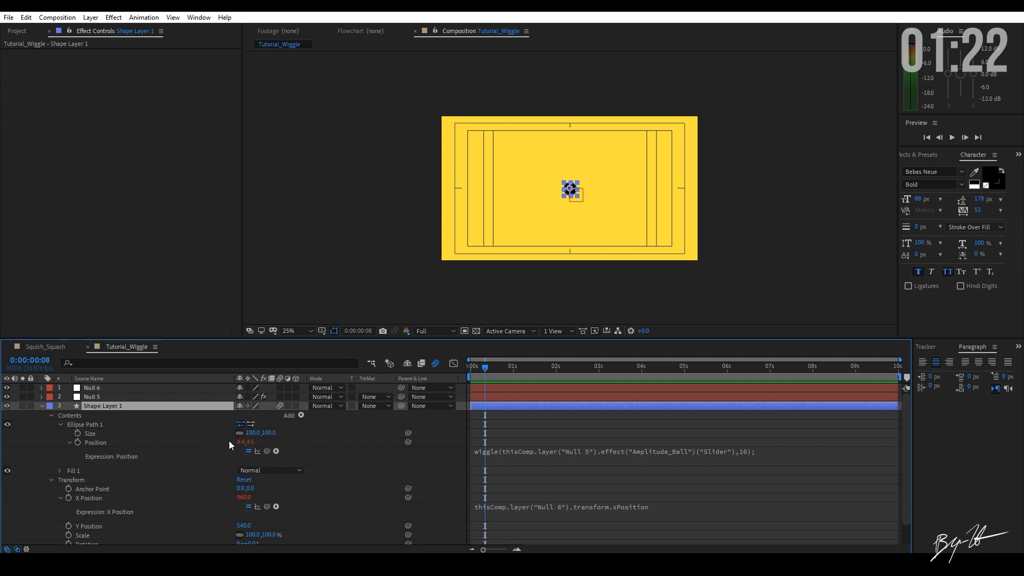
drag(471, 368, 490, 367)
Select the wiggle expression text on the ellipse's Position and delete the expression.
click(552, 454)
click(773, 462)
click(751, 453)
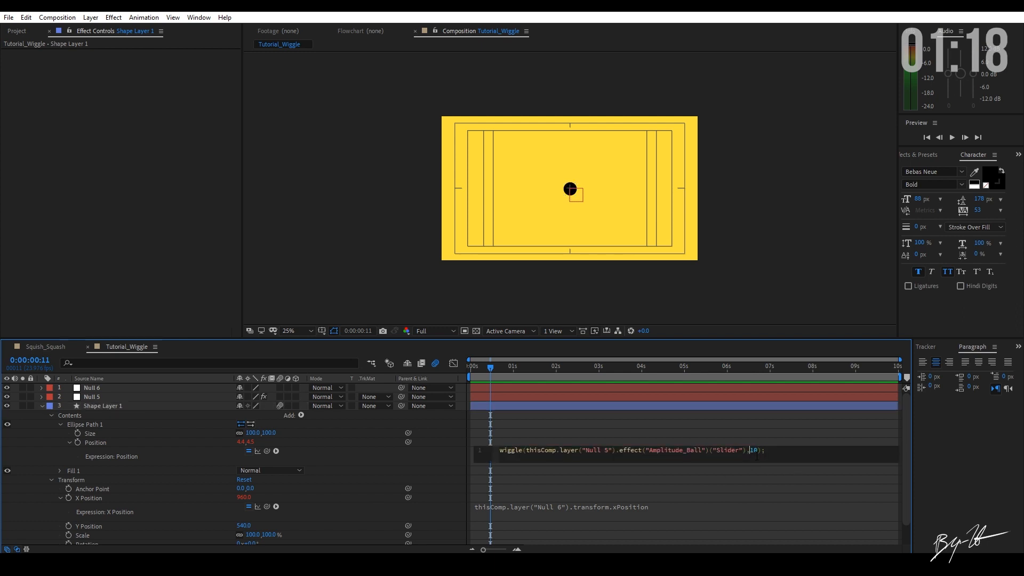
drag(761, 451, 507, 447)
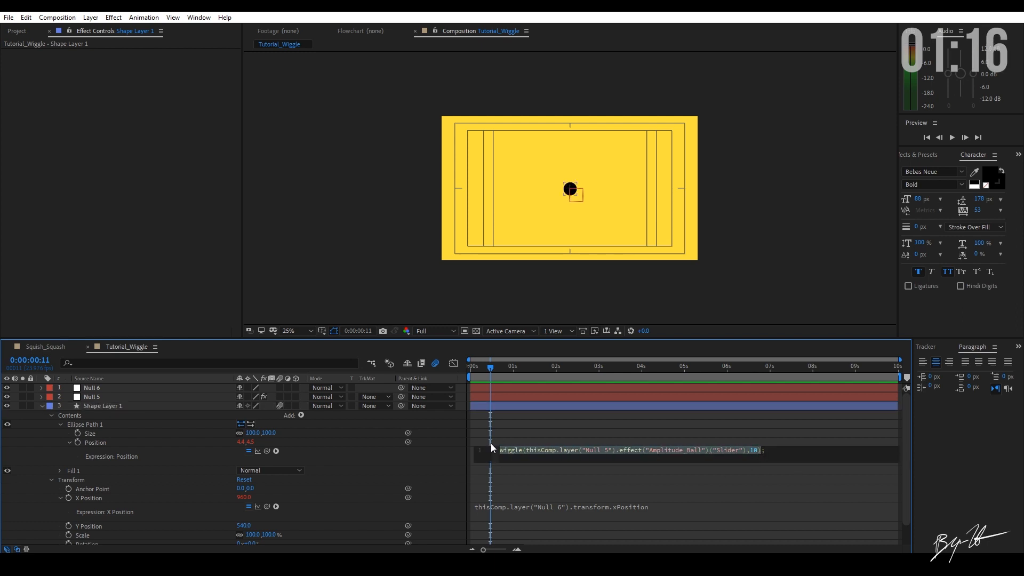
key(super+s)
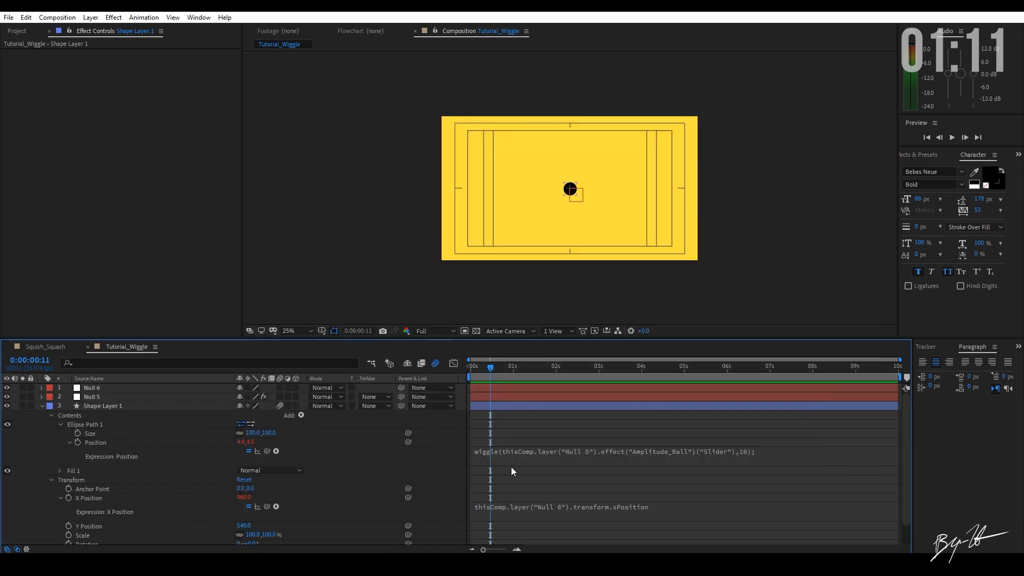
click(514, 452)
key(Delete)
click(75, 443)
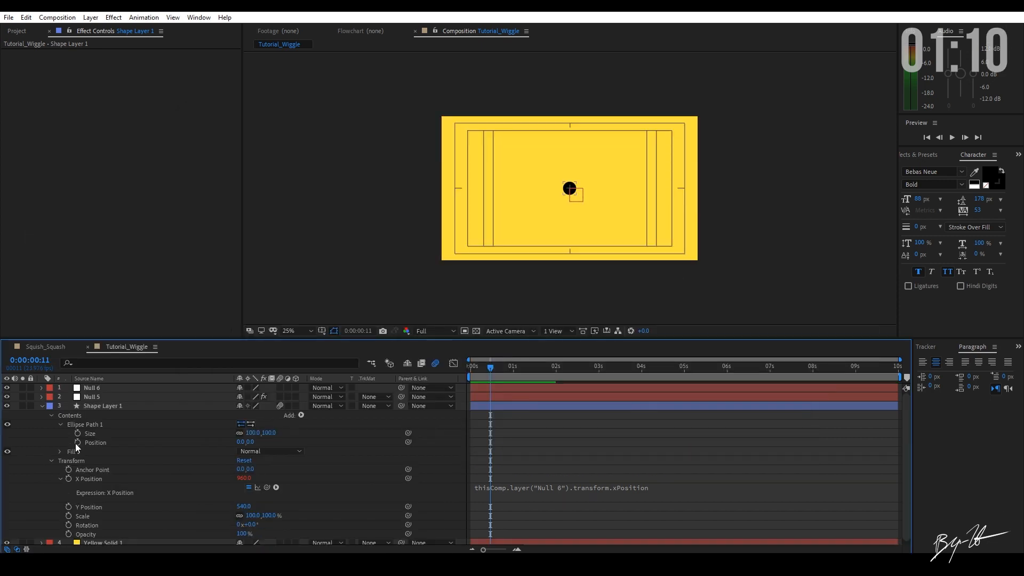
Add an expression to the ellipse's Position that starts with the condition if(time<.5 || time>2).
alt+click(77, 443)
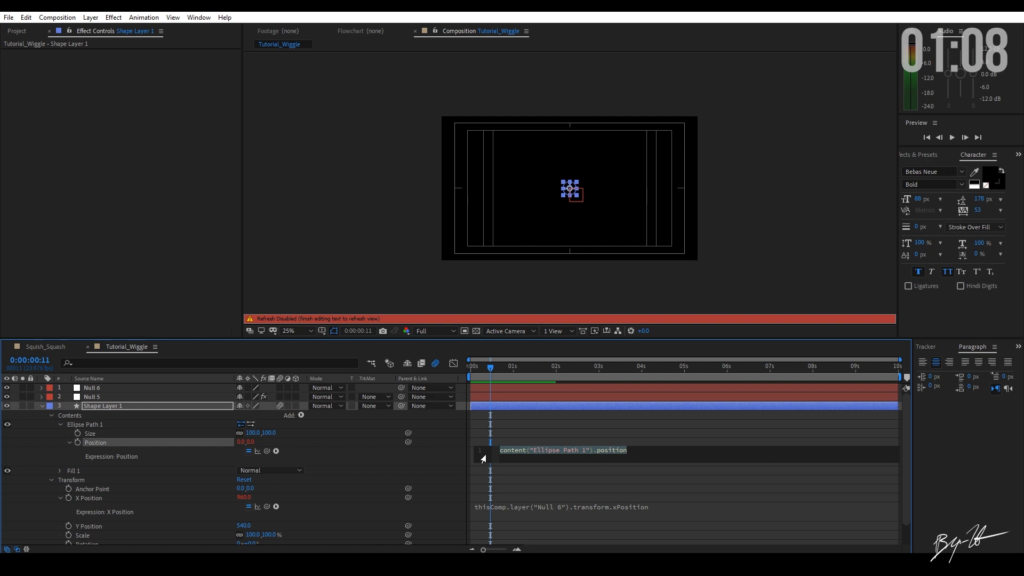
text(if)
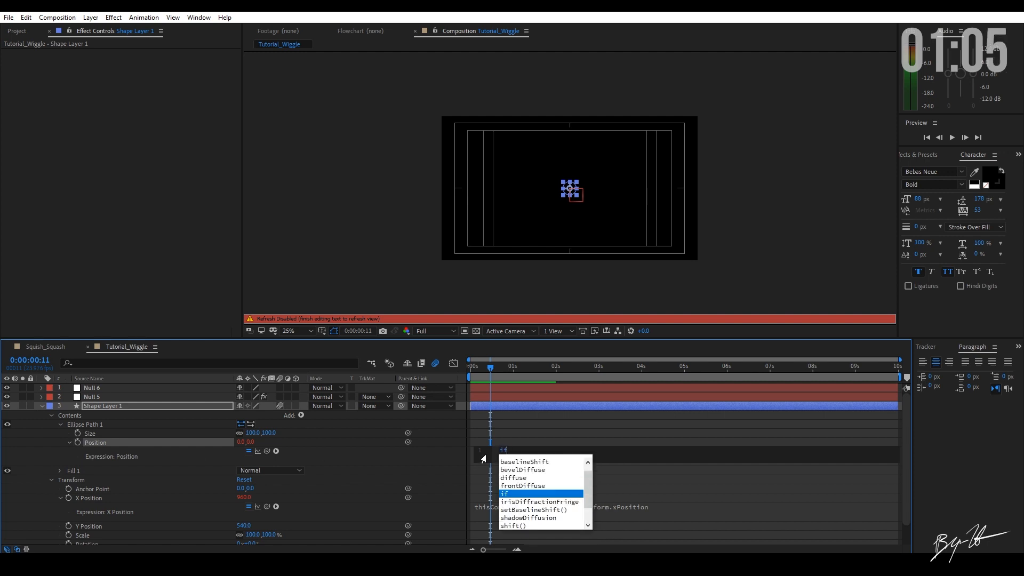
text((time)
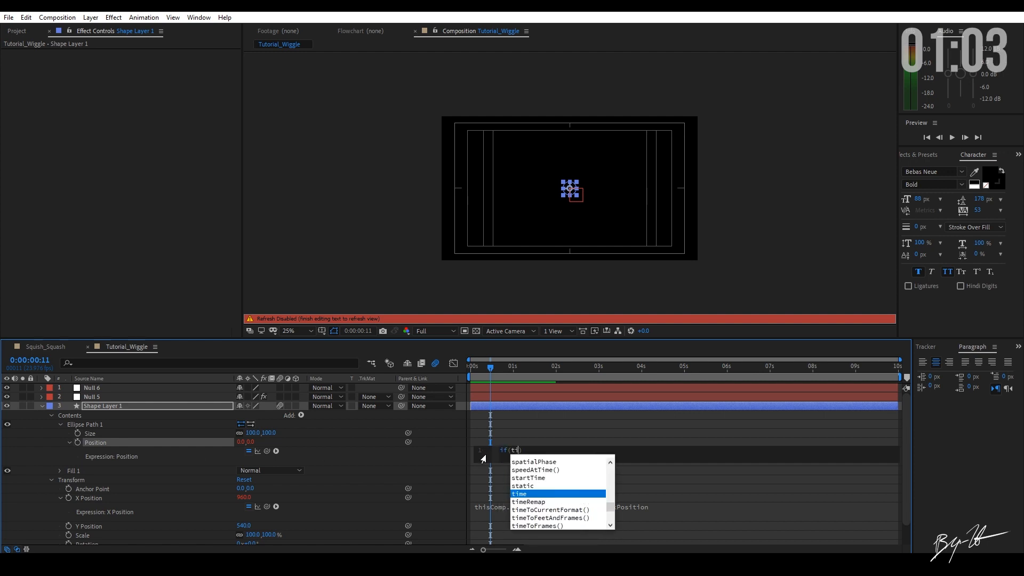
text(<.)
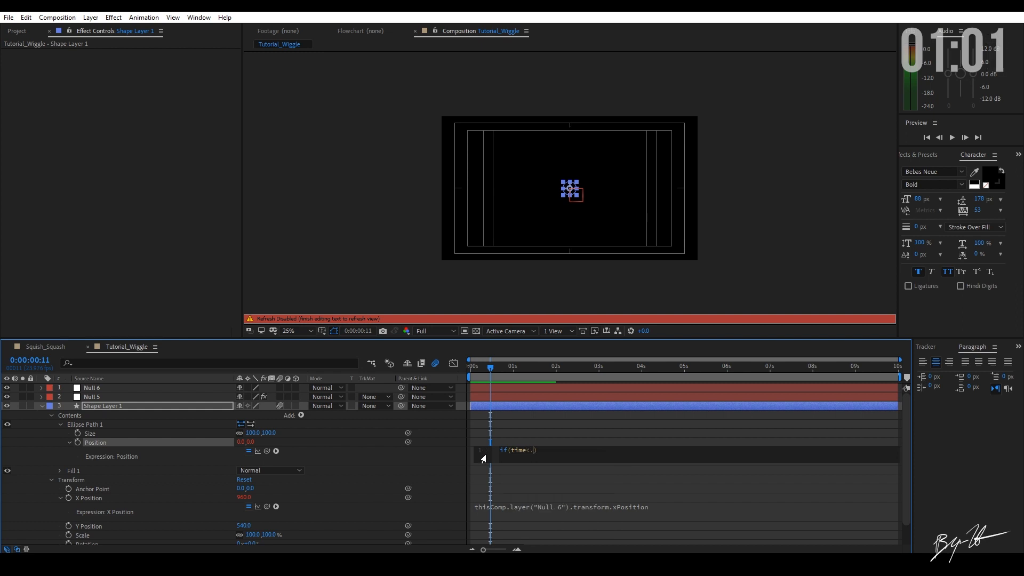
text(5 ||)
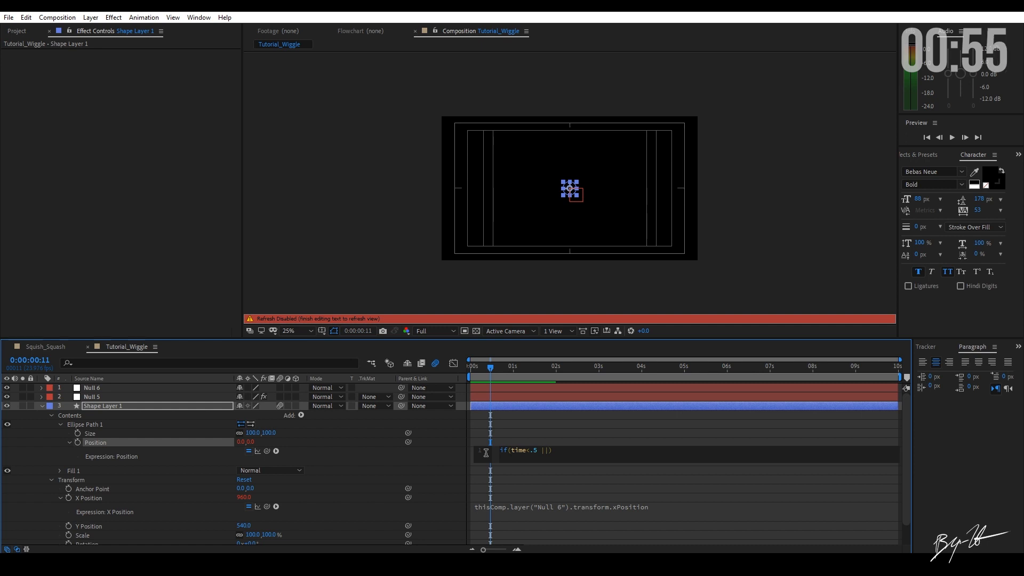
text( ti)
text(me>)
text(2)
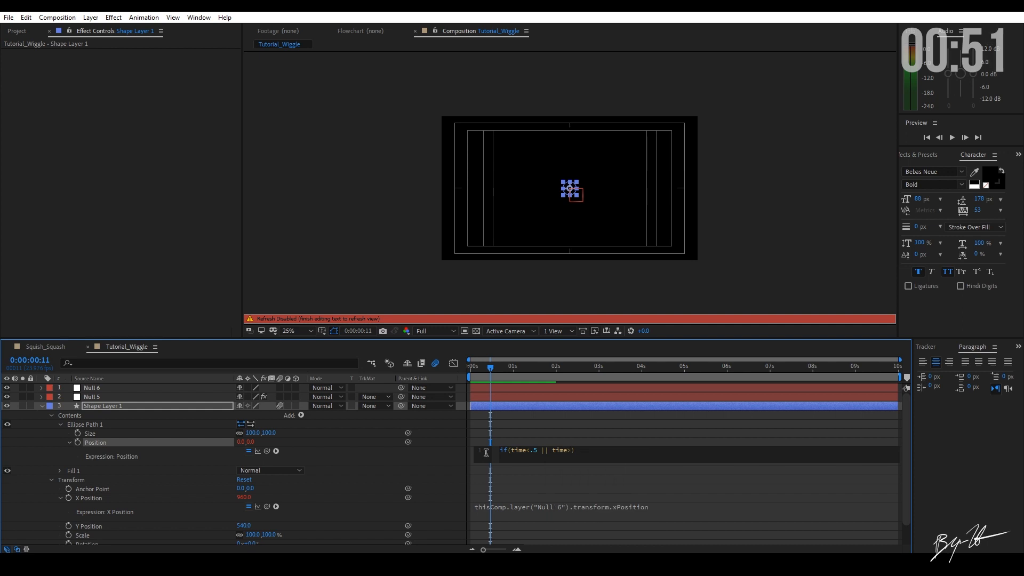
Append the block {[0,0]} to the ellipse Position expression's condition so the ball holds still outside the time window.
click(574, 464)
click(571, 453)
click(581, 452)
text({0)
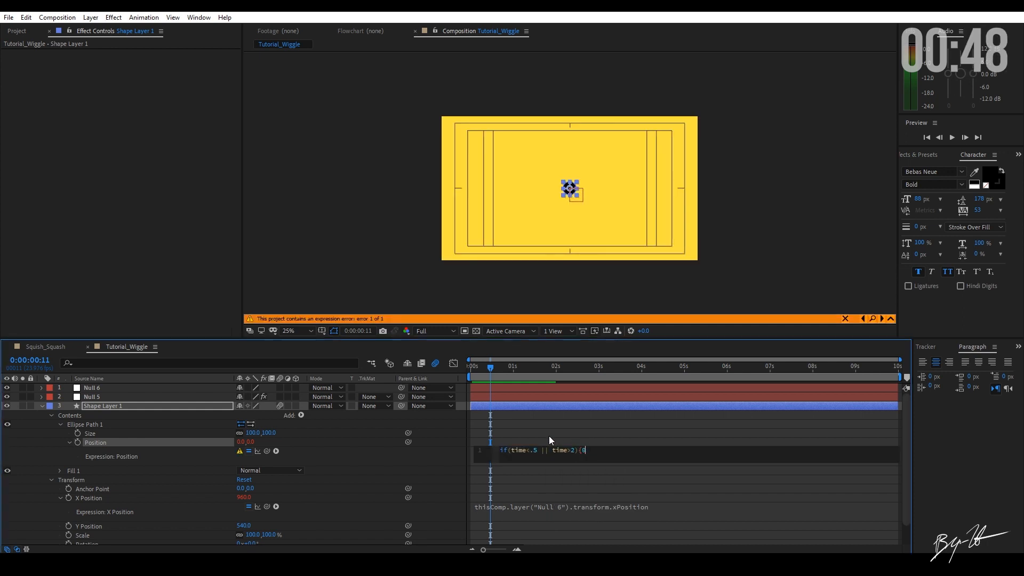
text(})
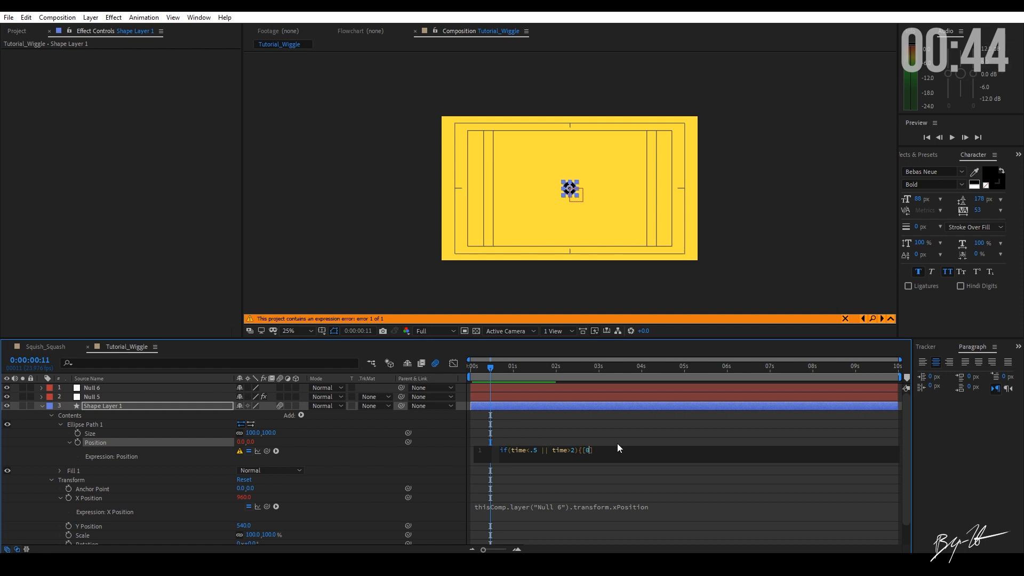
text(,0)
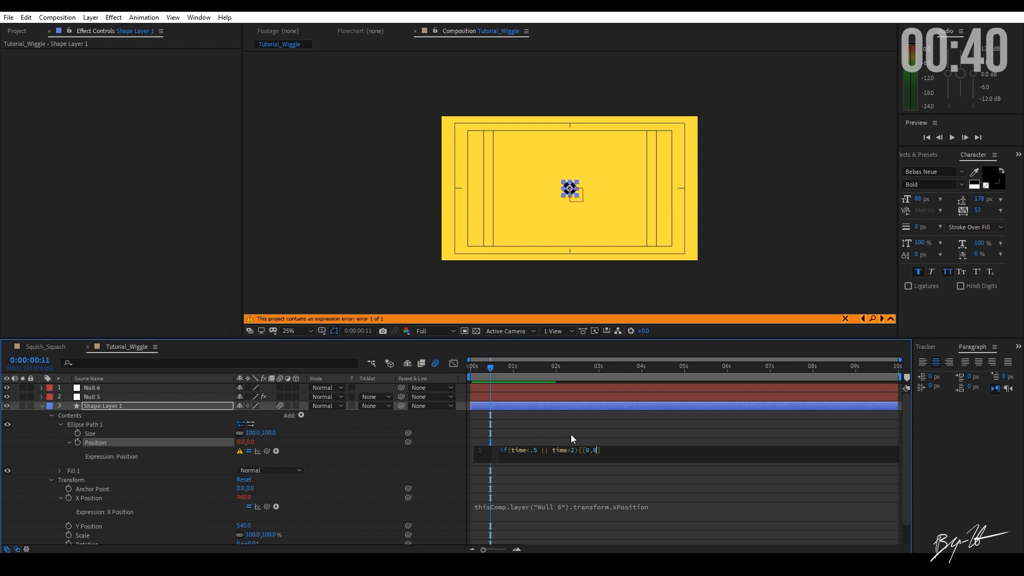
text(})
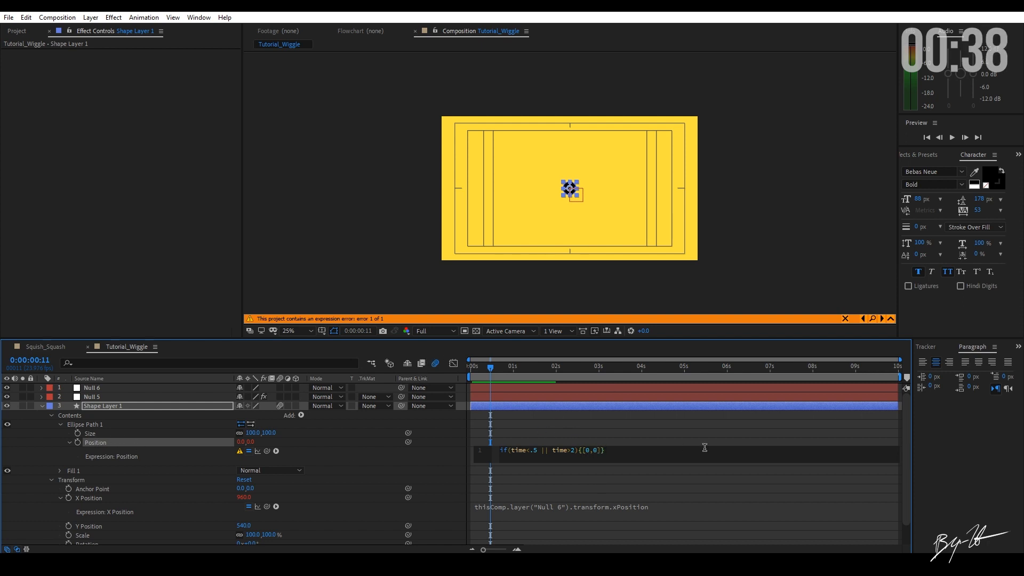
Complete the Position expression with else {wiggle(thisComp.layer("Null 5").effect("Amplitude_Ball")("Slider"),10)}; and apply it.
text( else )
text({)
text(wiggle(thisComp.layer("Null 5").effect("Amplitude_Ball")("Slider"),10))
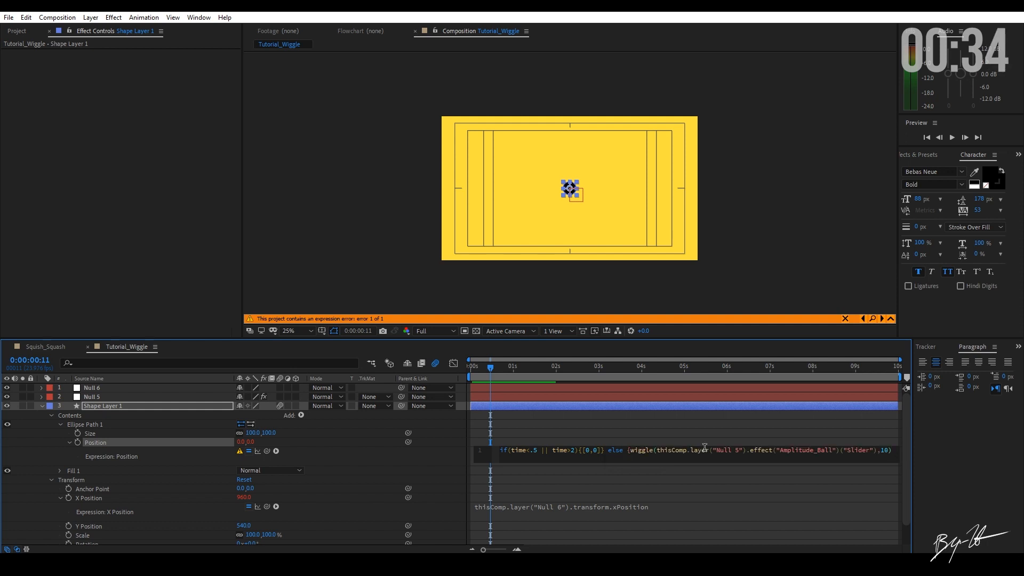
text(};)
click(599, 431)
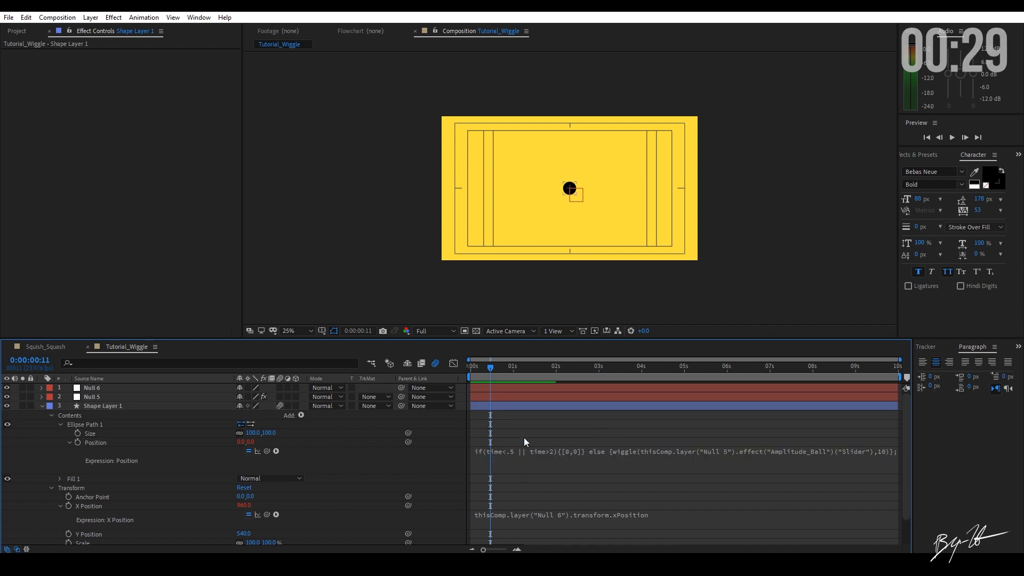
Preview the ball animation from 0:00:00:00 to check the time-limited wiggle and the exit.
drag(490, 368, 471, 370)
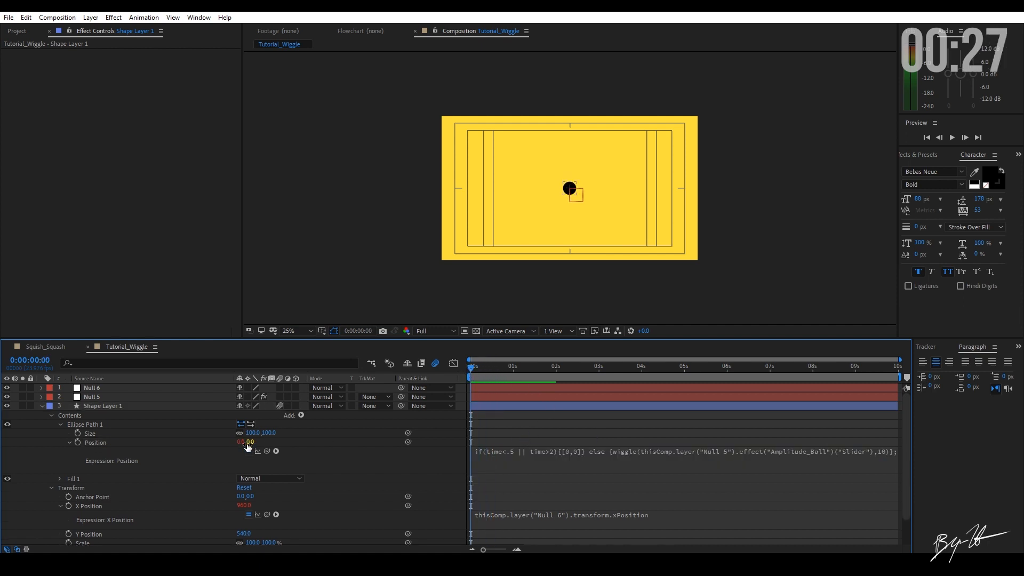
key(space)
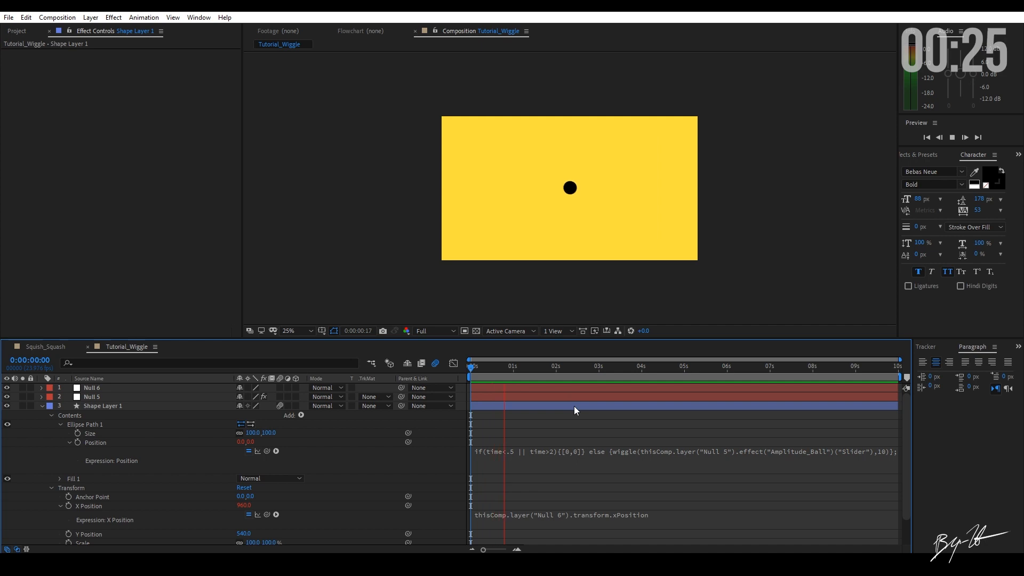
key(space)
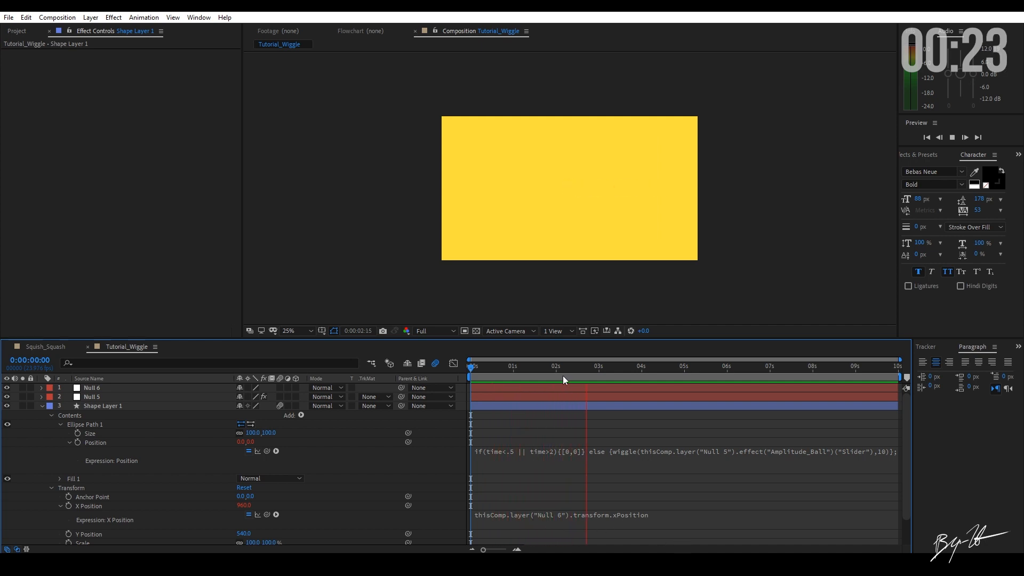